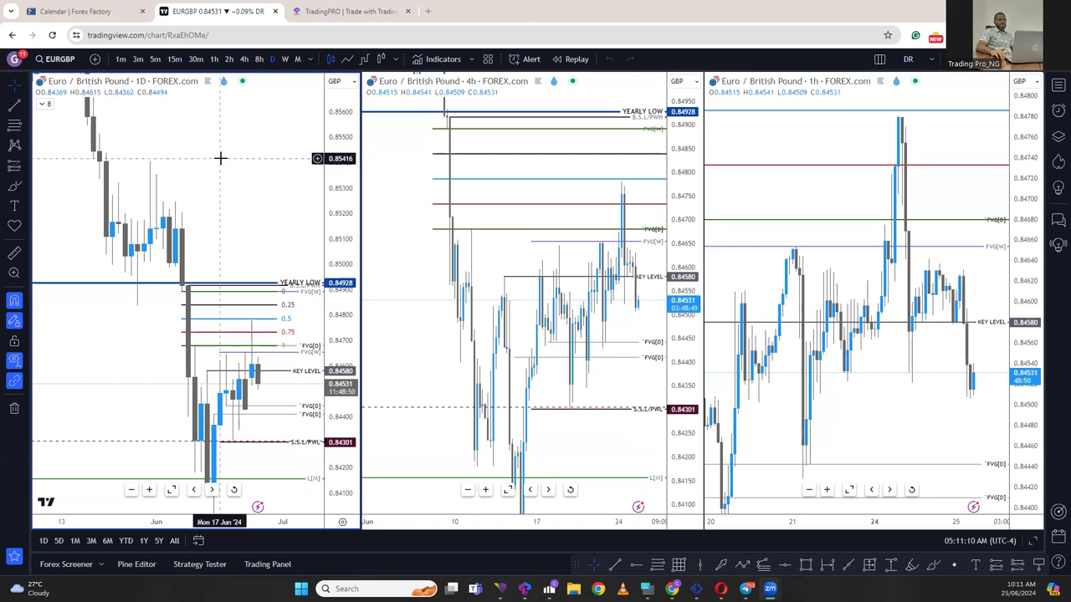
# Step: Check the June 23–29 economic calendar on Forex Factory, return to the EURGBP charts and consult the watchlist
pyautogui.click(90, 15)
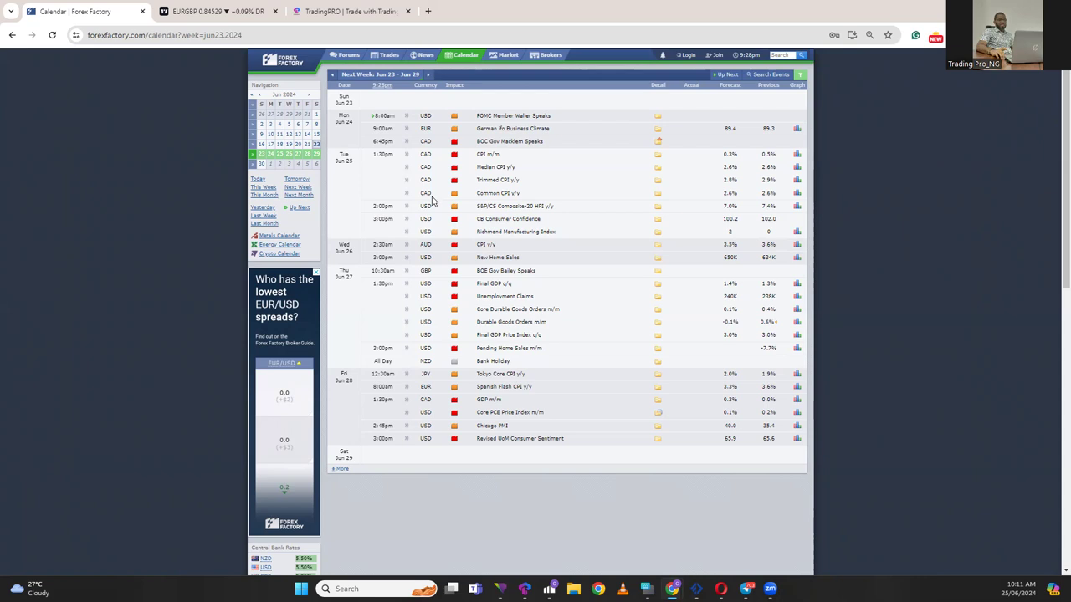
pyautogui.click(182, 10)
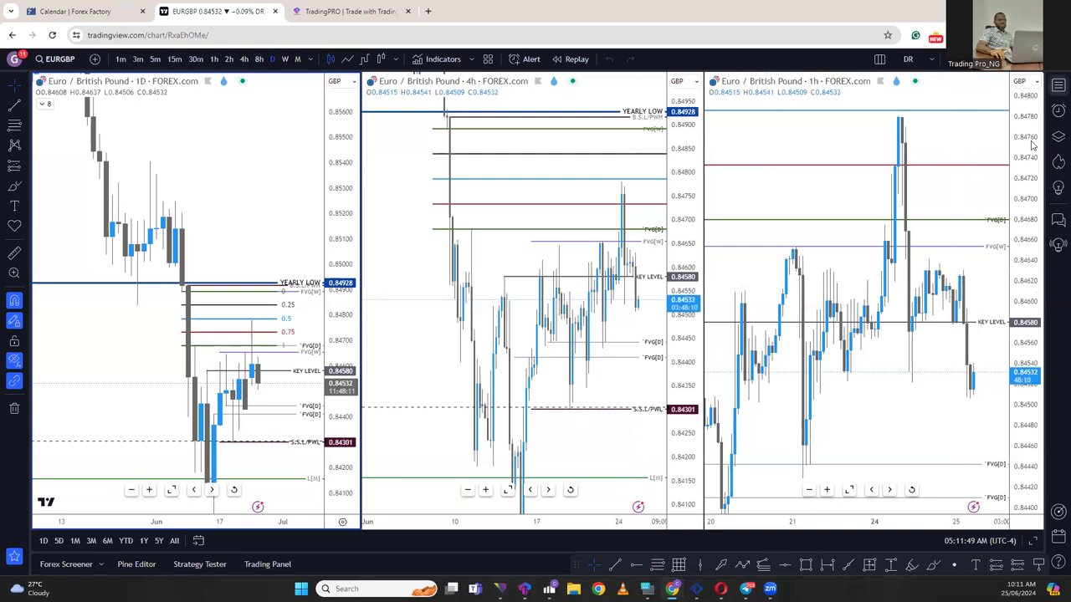
pyautogui.click(1058, 85)
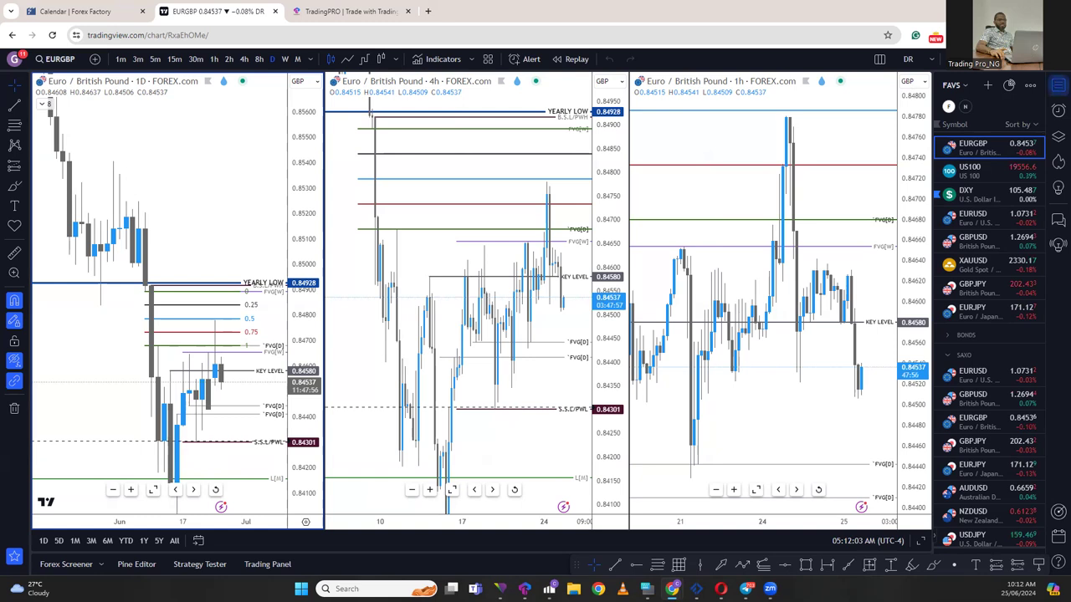
pyautogui.click(1058, 85)
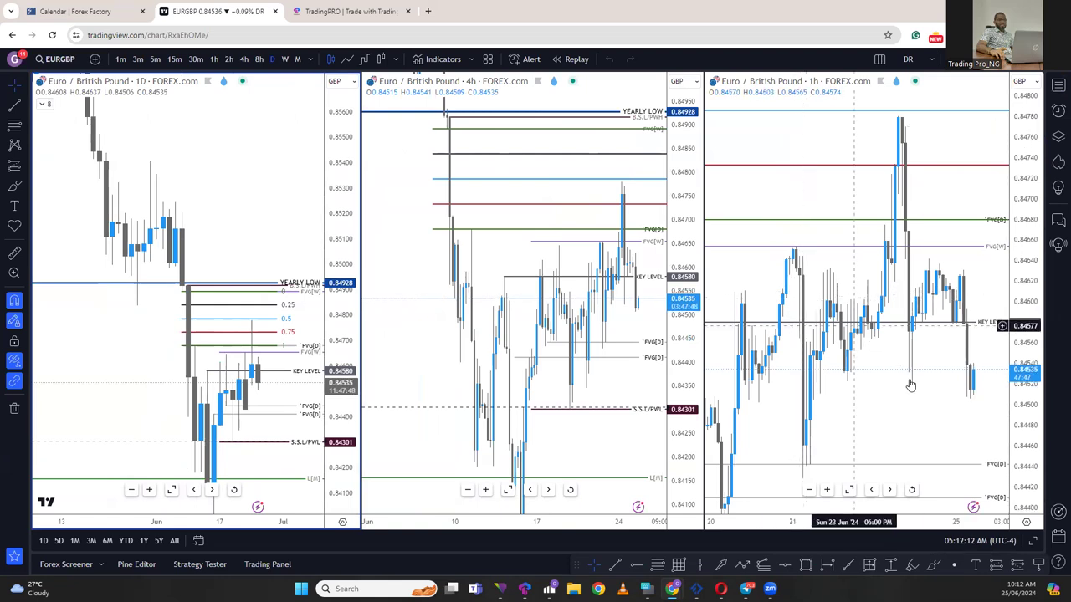
# Step: Examine more price history on the 1-hour EURGBP chart and rescale the daily chart's price axis
pyautogui.click(892, 399)
pyautogui.scroll(-3, 875, 392)
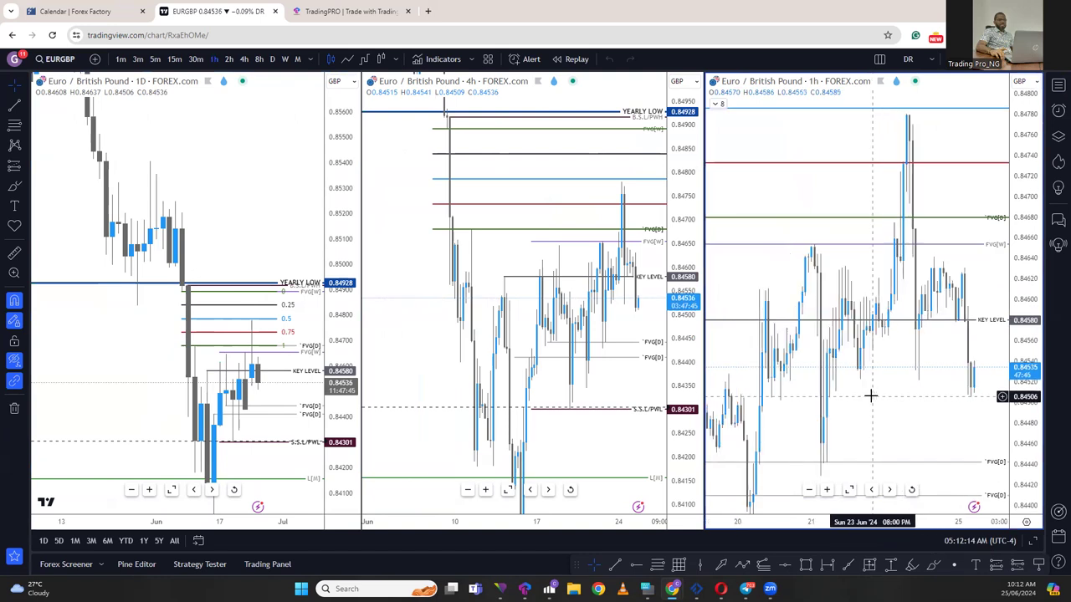
pyautogui.scroll(-2, 925, 385)
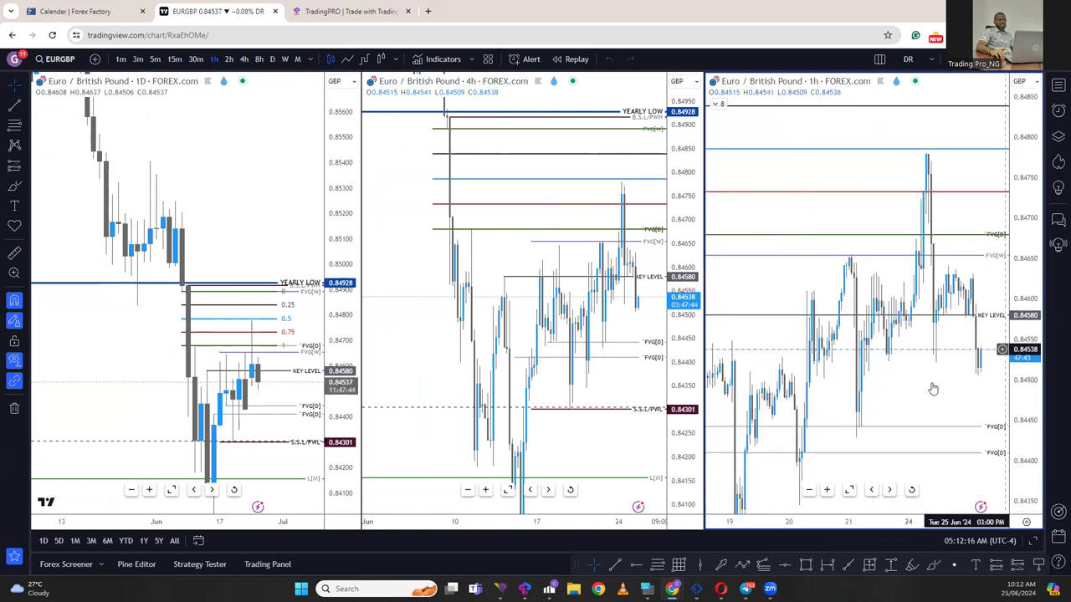
pyautogui.moveTo(918, 366); pyautogui.dragTo(911, 350)
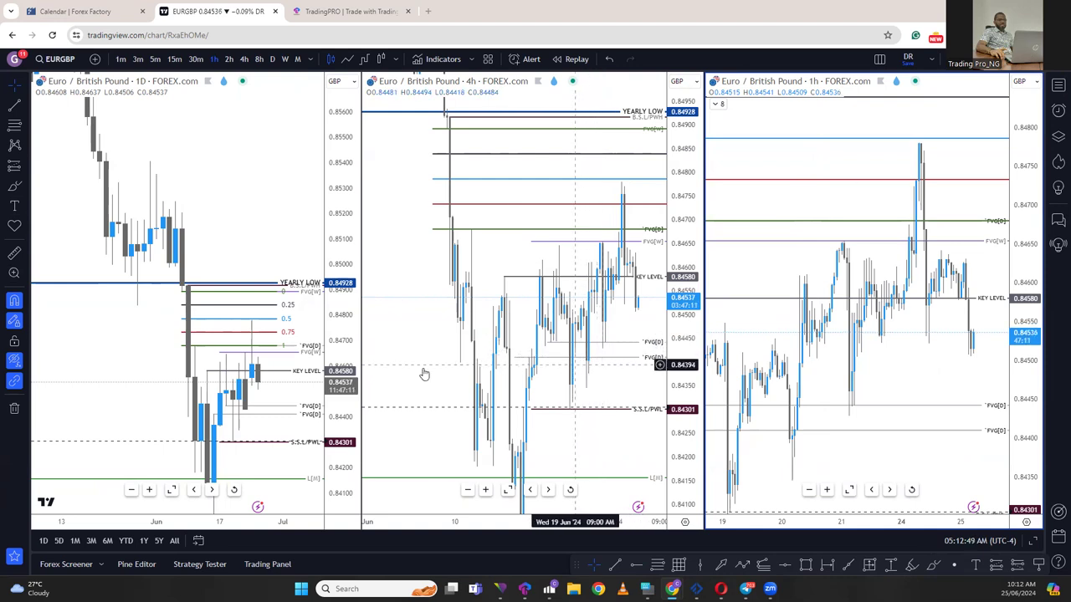
pyautogui.moveTo(332, 396); pyautogui.dragTo(337, 339)
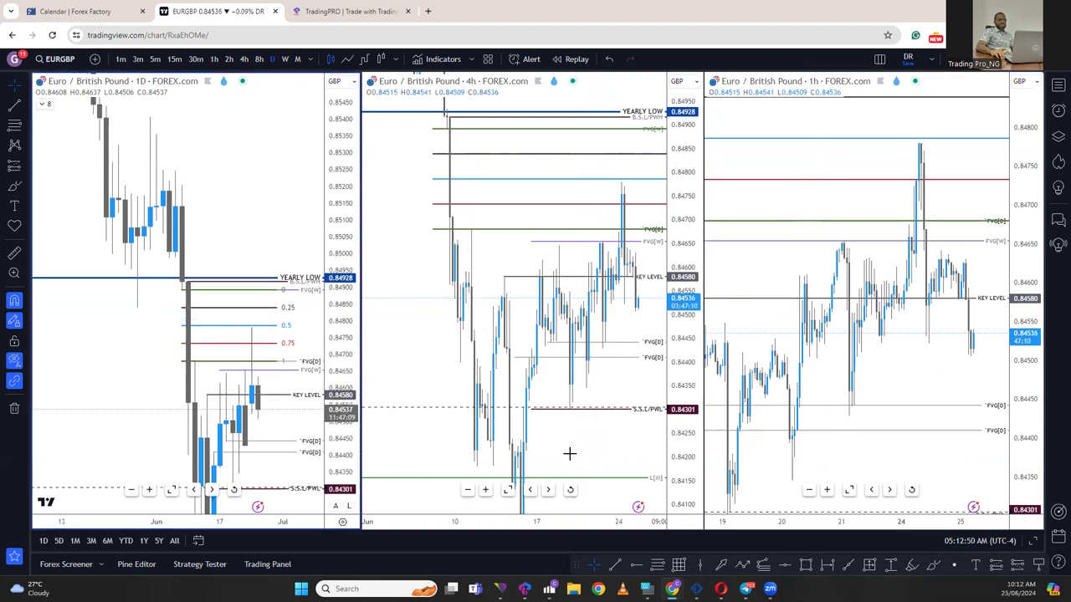
# Step: Maximize the 4-hour EURGBP chart and set it to the daily timeframe to examine the June candles
pyautogui.click(508, 490)
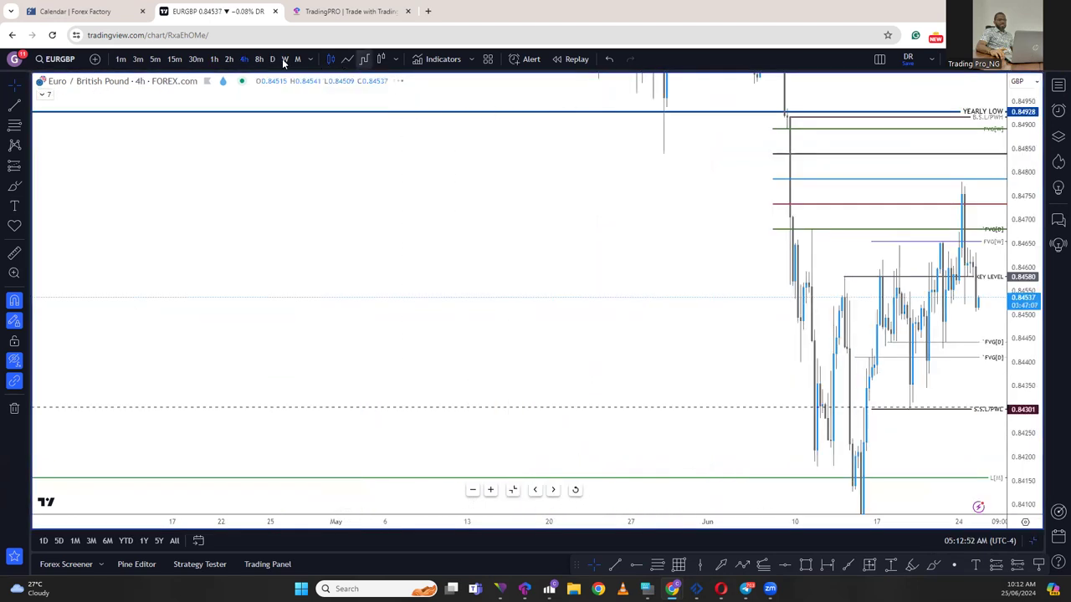
pyautogui.press('1')
pyautogui.press('d')
pyautogui.press('Return')
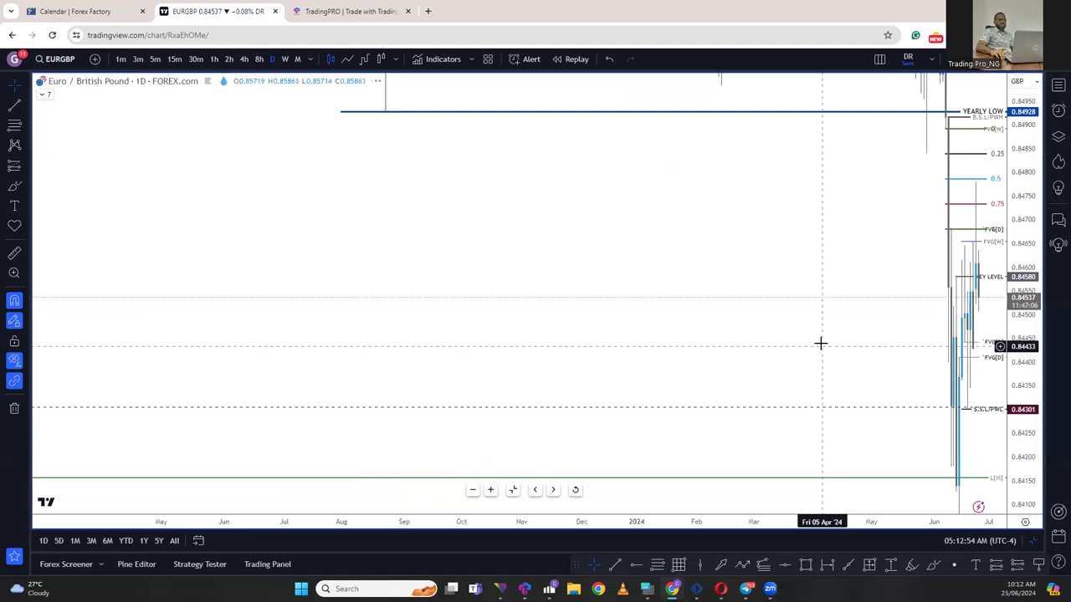
pyautogui.scroll(3, 822, 347)
pyautogui.scroll(4, 817, 347)
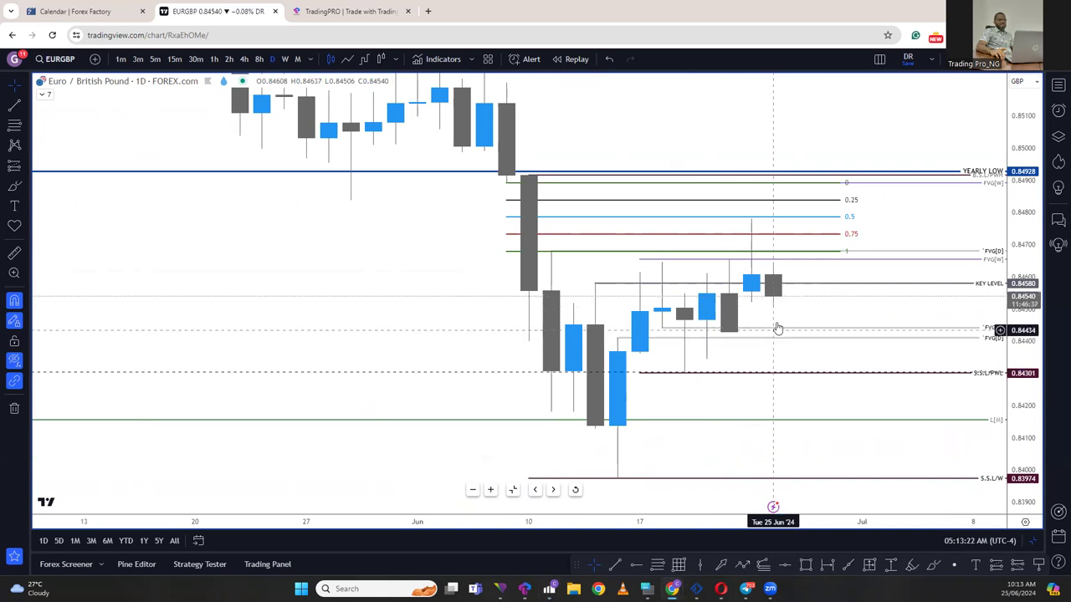
# Step: Switch EURGBP to the 4-hour timeframe and examine recent price action around the key level and FVG lines
pyautogui.click(244, 58)
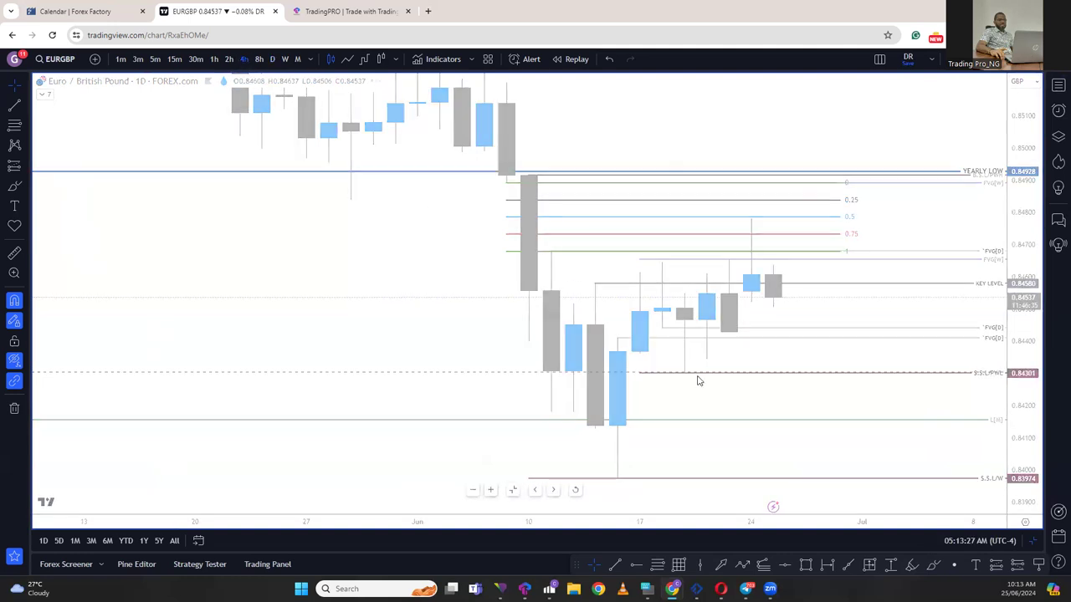
pyautogui.scroll(-4, 696, 376)
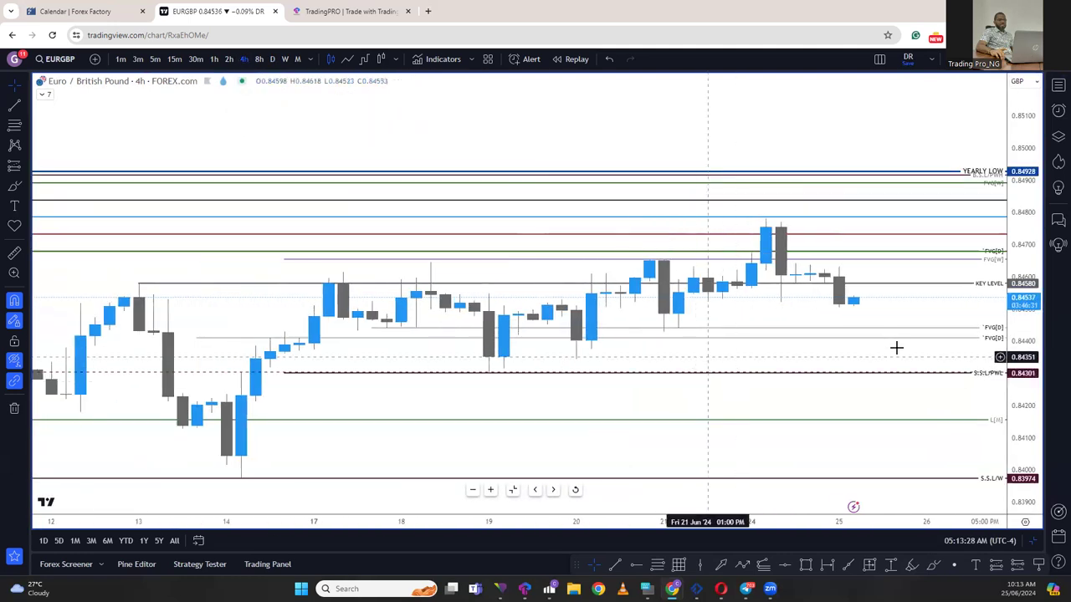
pyautogui.moveTo(1017, 452); pyautogui.dragTo(987, 266)
pyautogui.scroll(-3, 904, 343)
pyautogui.moveTo(916, 322); pyautogui.dragTo(773, 362)
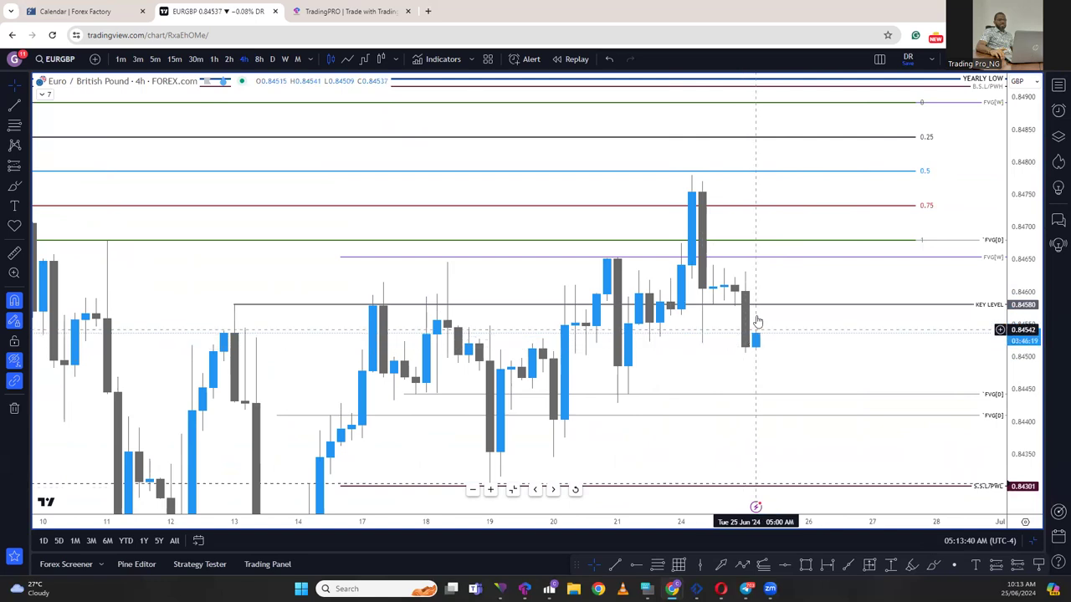
# Step: Switch EURGBP to the 1-hour timeframe and examine the latest candles between the key level and the daily FVG lines
pyautogui.click(217, 60)
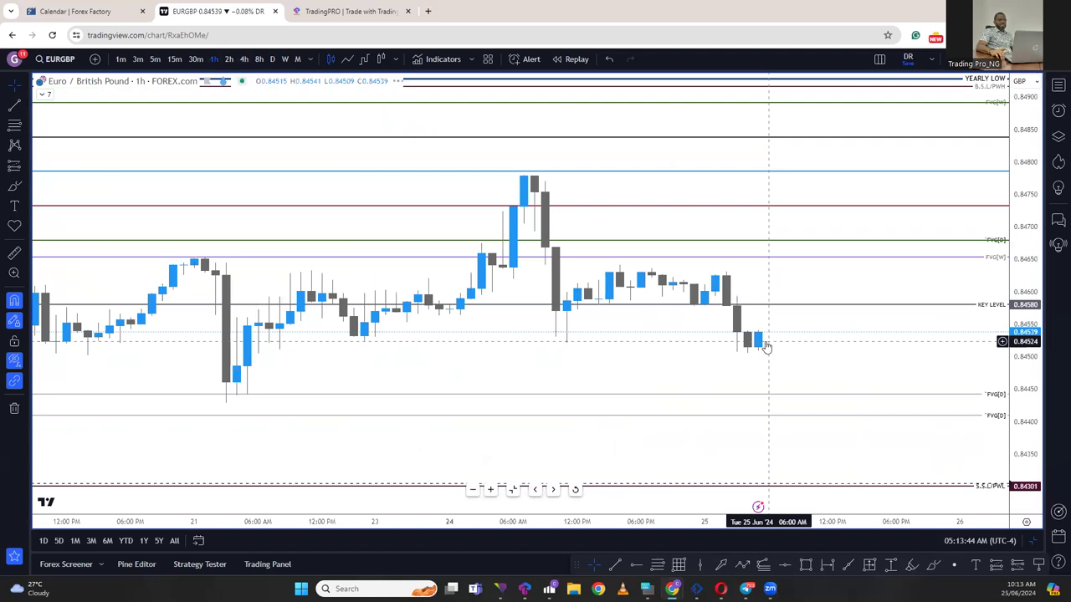
pyautogui.moveTo(1024, 416); pyautogui.dragTo(1004, 325)
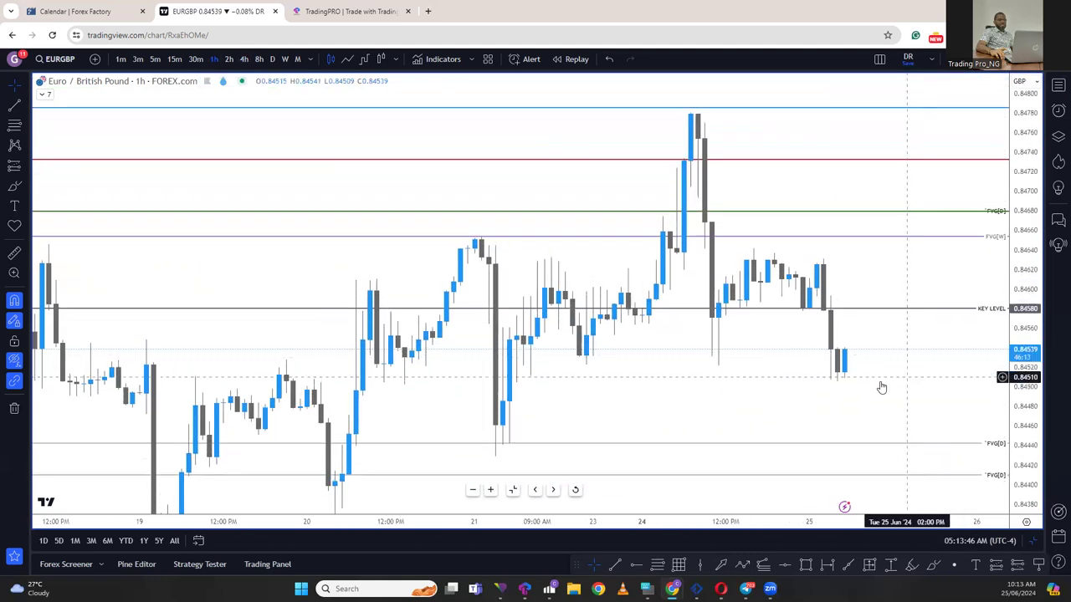
pyautogui.moveTo(906, 384); pyautogui.dragTo(875, 391)
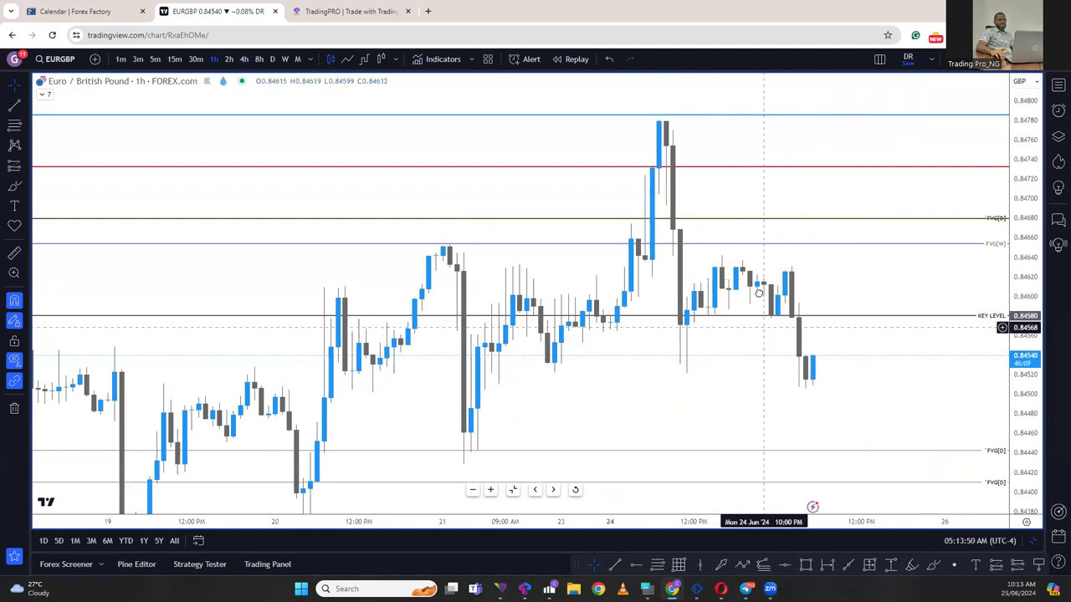
pyautogui.moveTo(760, 328); pyautogui.dragTo(758, 280)
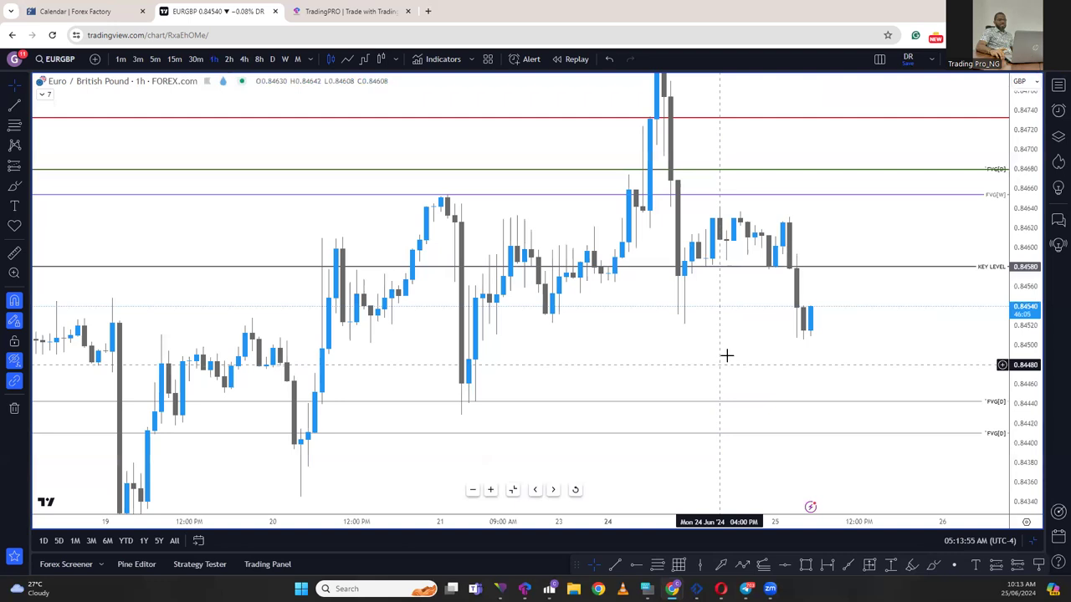
pyautogui.scroll(-4, 734, 378)
pyautogui.moveTo(806, 365); pyautogui.dragTo(707, 368)
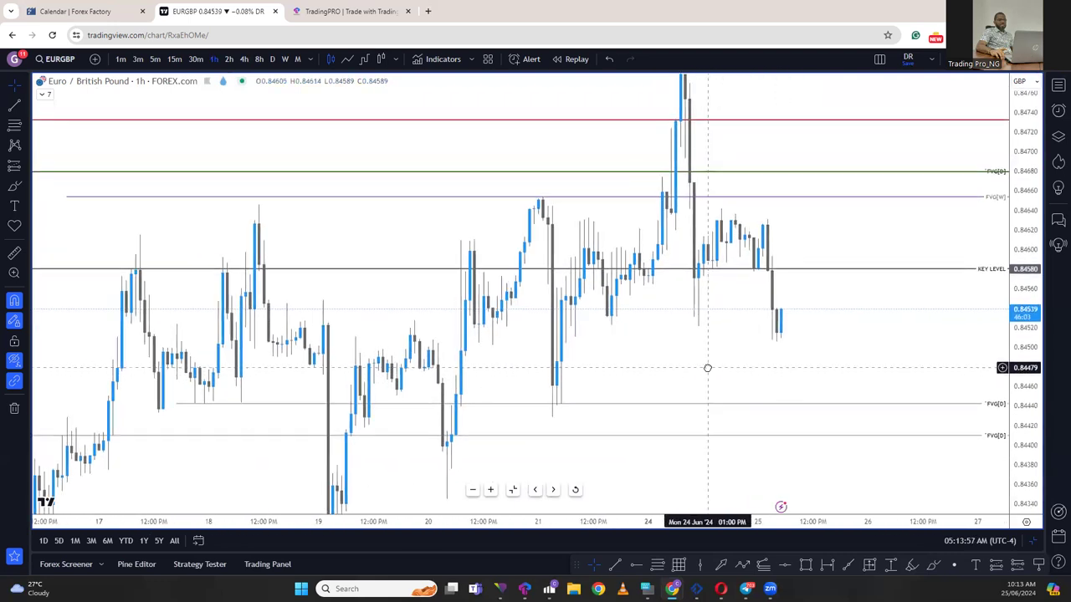
pyautogui.moveTo(1014, 209); pyautogui.dragTo(1008, 292)
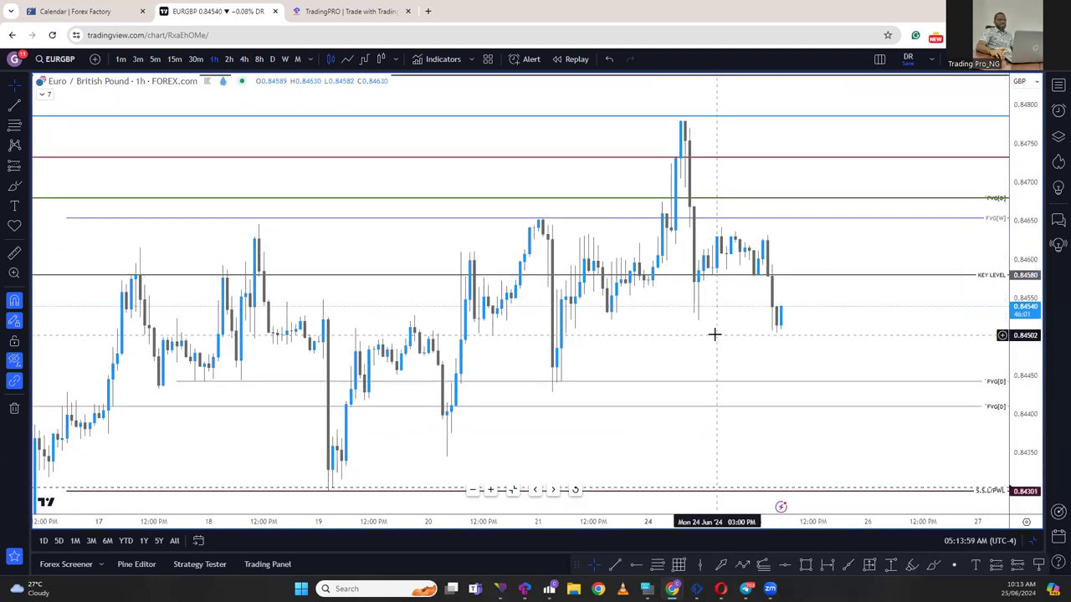
# Step: Load US100 from the watchlist and set it to the daily timeframe to examine the latest candles around the daily FVG
pyautogui.click(1058, 86)
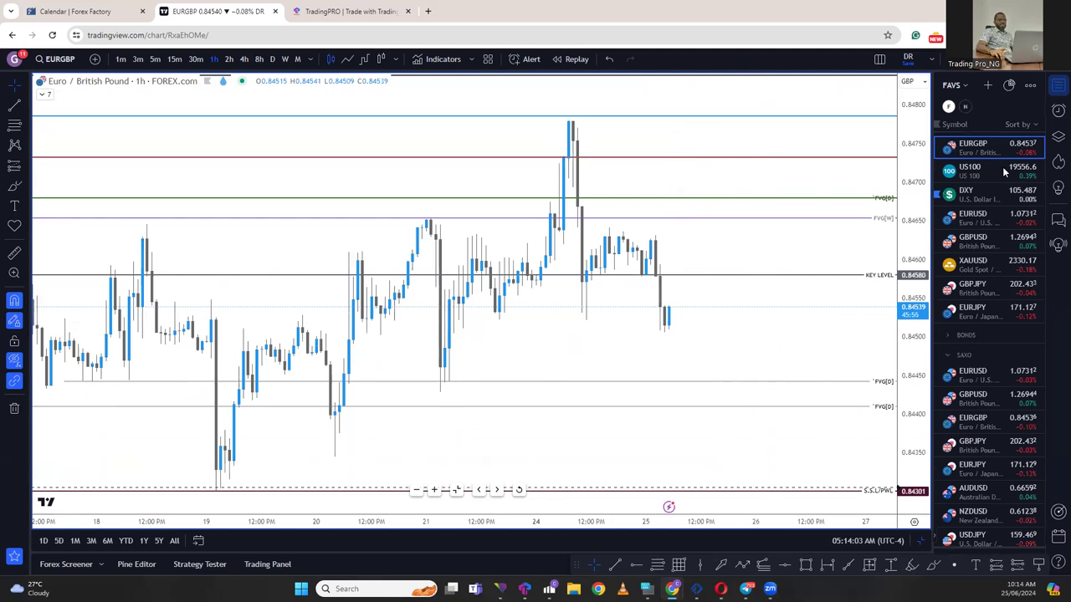
pyautogui.click(987, 176)
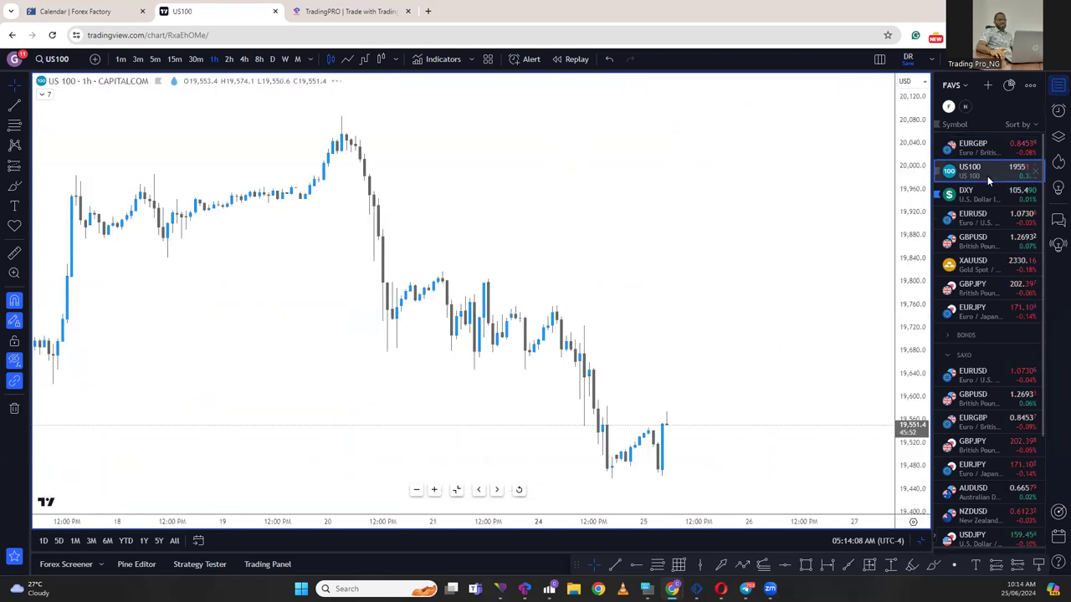
pyautogui.click(1056, 88)
pyautogui.click(272, 59)
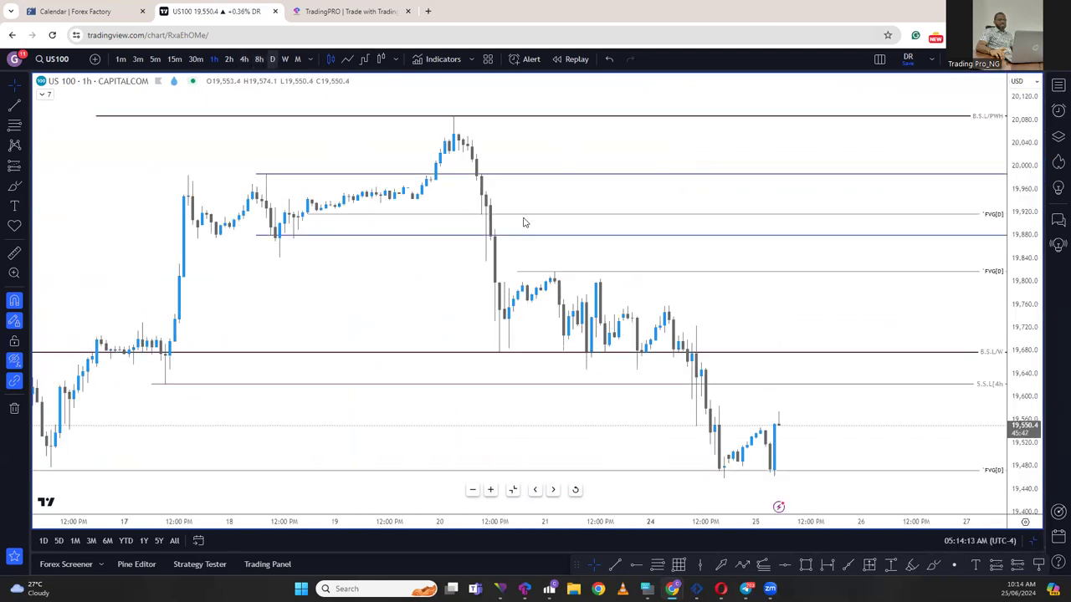
pyautogui.moveTo(1013, 261); pyautogui.dragTo(1009, 428)
pyautogui.scroll(4, 777, 426)
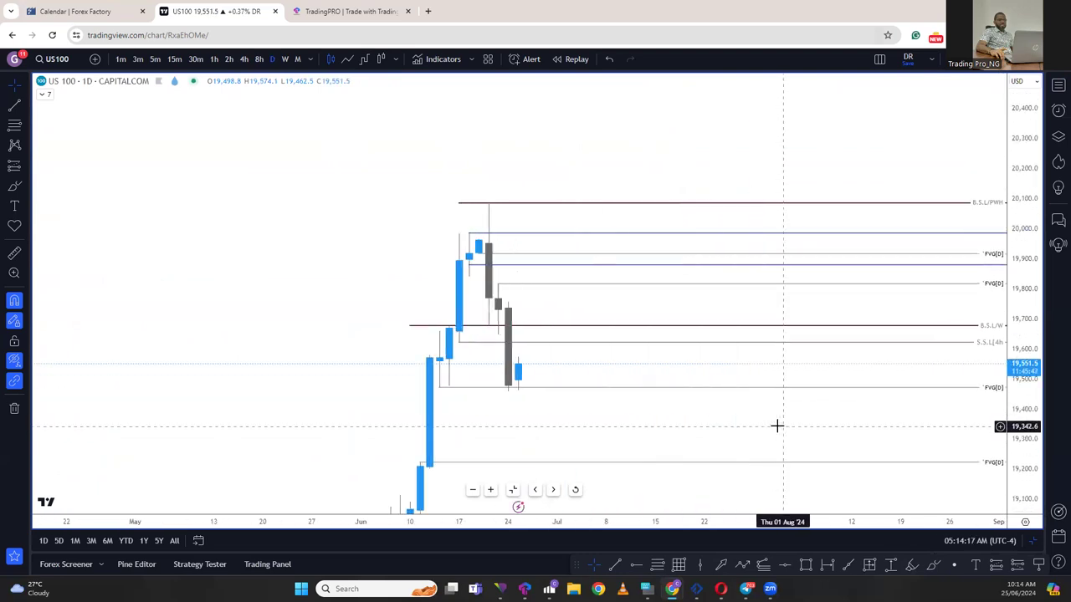
pyautogui.moveTo(633, 427); pyautogui.dragTo(1016, 311)
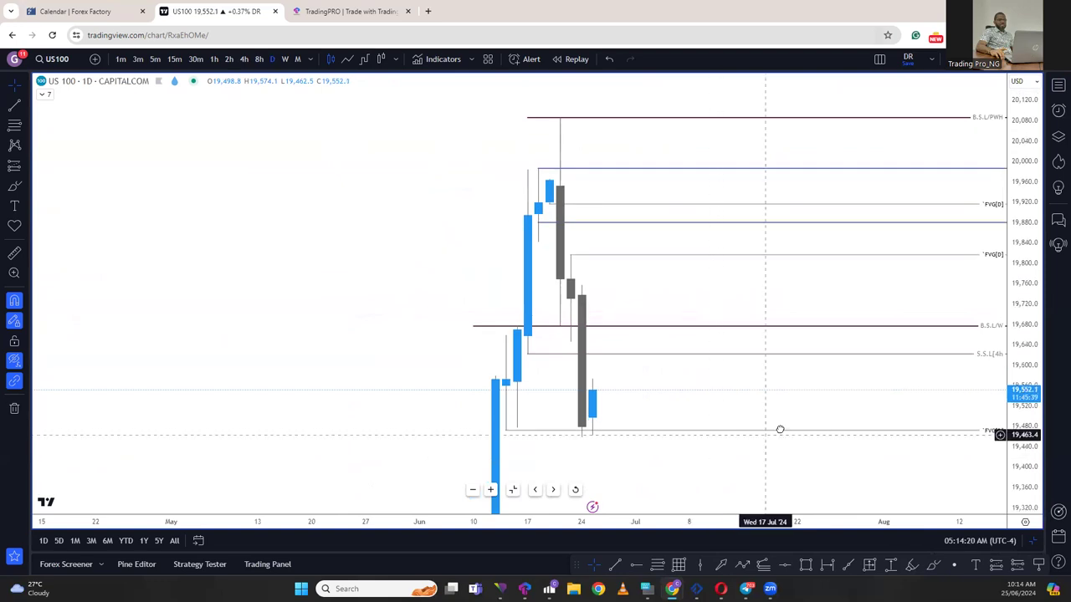
pyautogui.moveTo(774, 433); pyautogui.dragTo(779, 430)
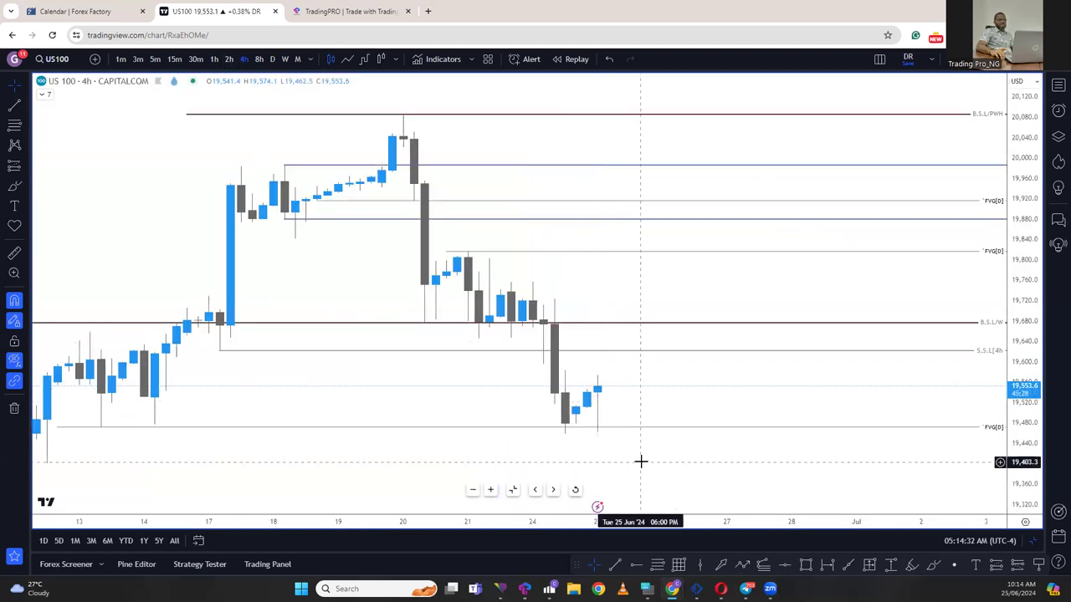
# Step: Examine US100 on the 4-hour timeframe, selecting the FVG[D] line above the recent highs and the B.S.L/W line
pyautogui.scroll(-2, 640, 458)
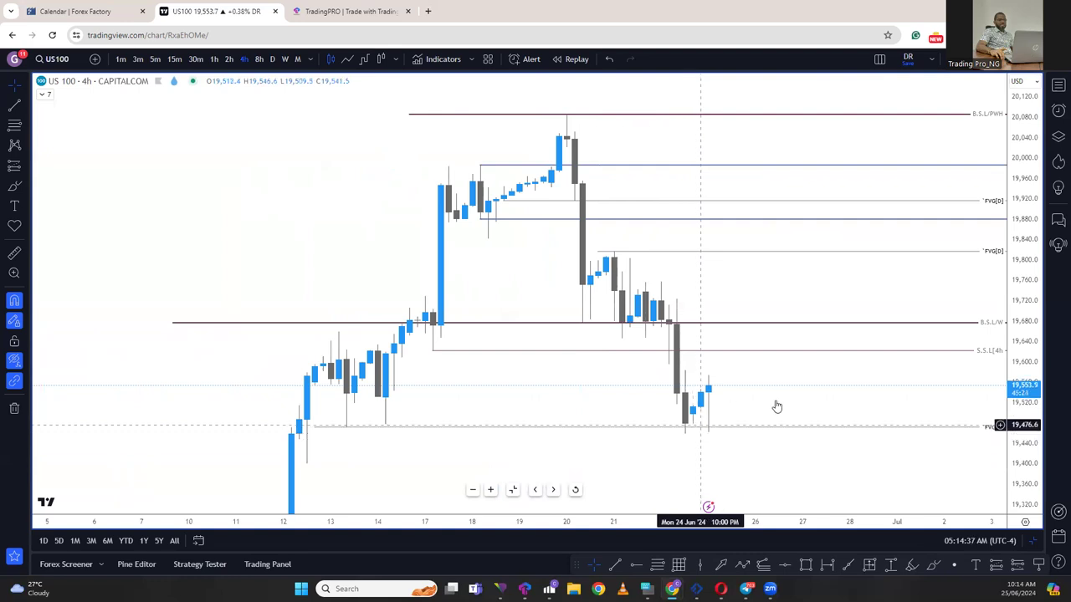
pyautogui.moveTo(742, 388); pyautogui.dragTo(703, 382)
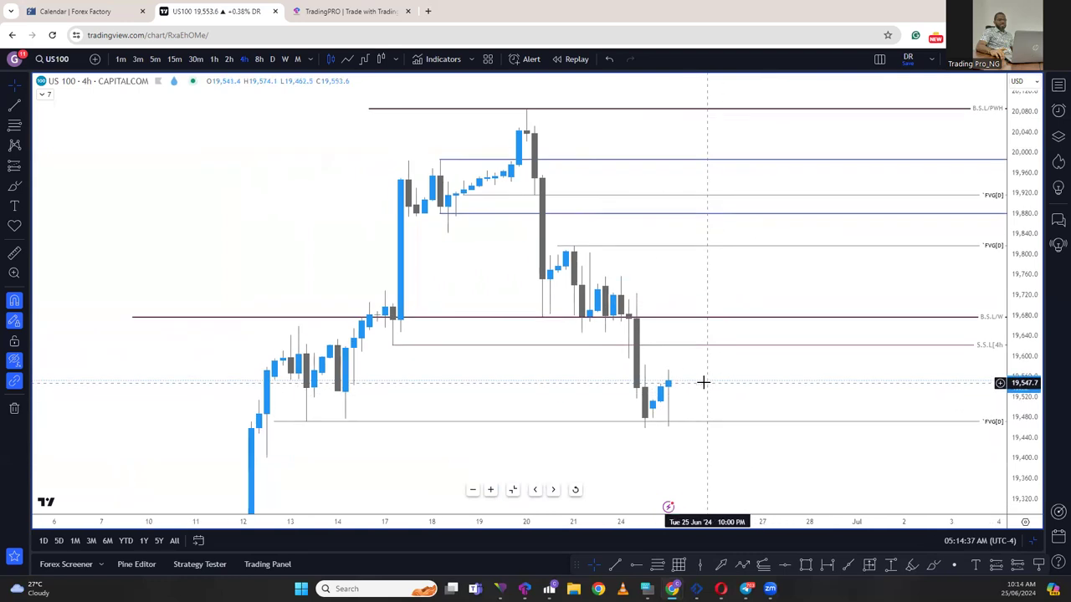
pyautogui.click(561, 247)
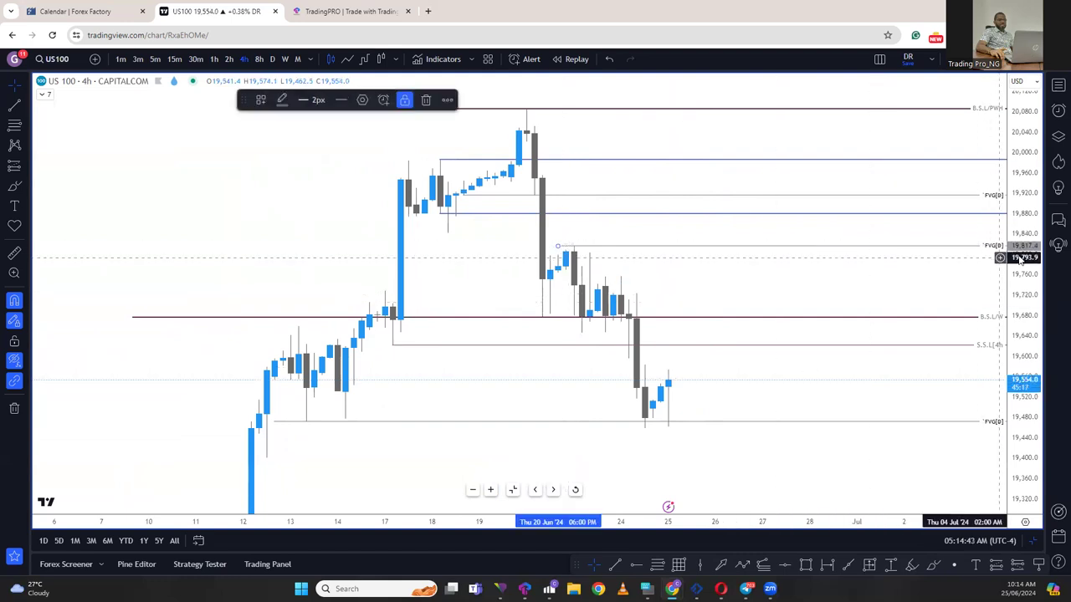
pyautogui.click(740, 321)
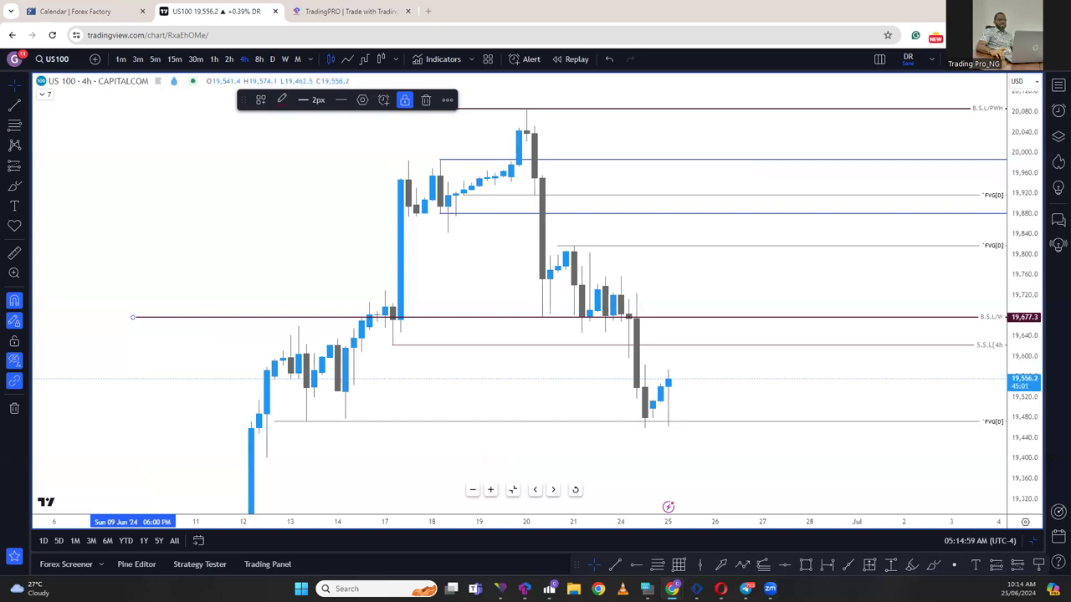
# Step: Load the U.S. Dollar Index (DXY) from the watchlist and set it to the 1D timeframe to examine its marked levels
pyautogui.click(1058, 86)
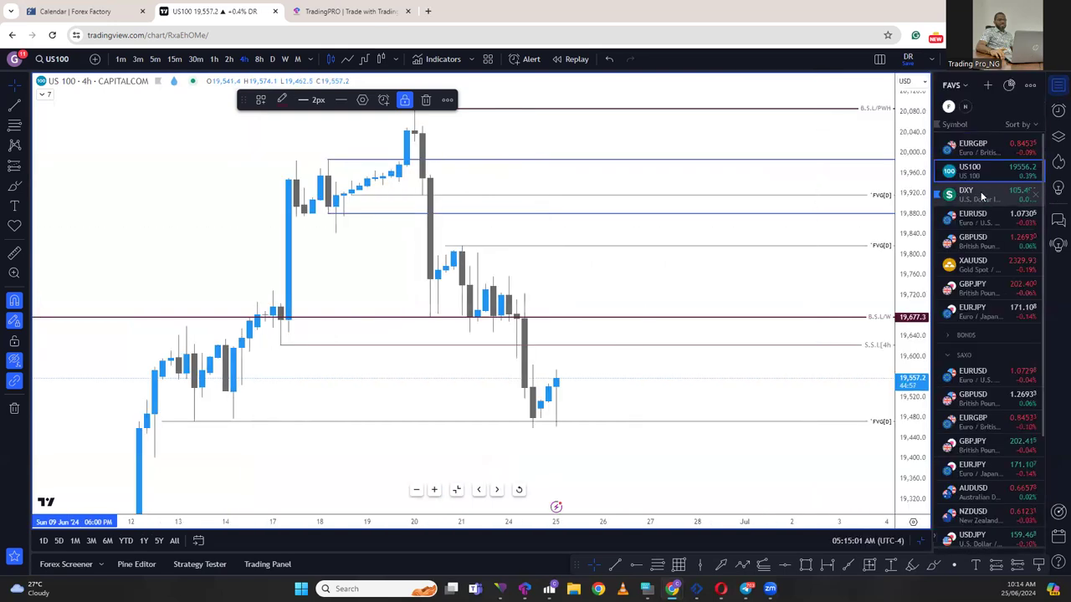
pyautogui.click(983, 195)
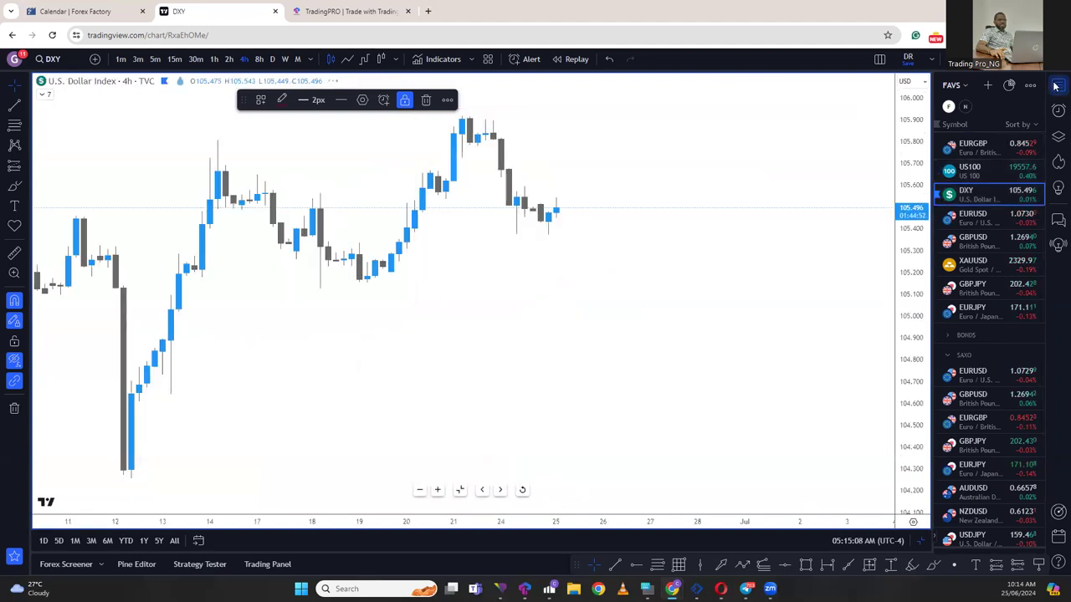
pyautogui.write('1D')
pyautogui.press('Return')
pyautogui.moveTo(1011, 251); pyautogui.dragTo(1016, 227)
pyautogui.scroll(3, 787, 355)
pyautogui.moveTo(702, 393); pyautogui.dragTo(713, 417)
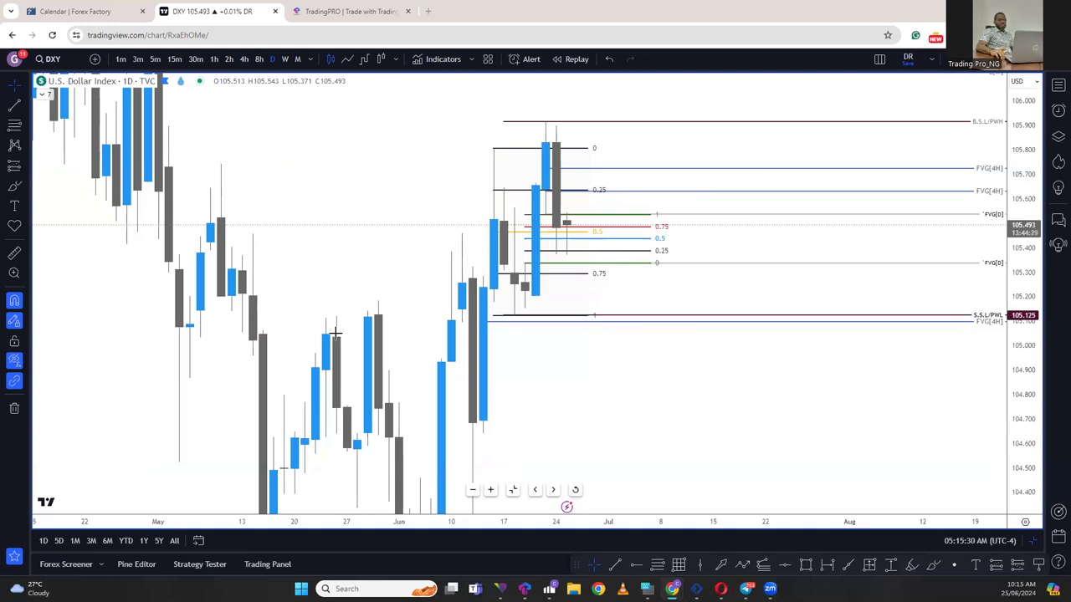
# Step: Examine DXY on the weekly timeframe and select the Fibonacci retracement drawn between the two FVG[D] lines
pyautogui.moveTo(697, 361); pyautogui.dragTo(735, 406)
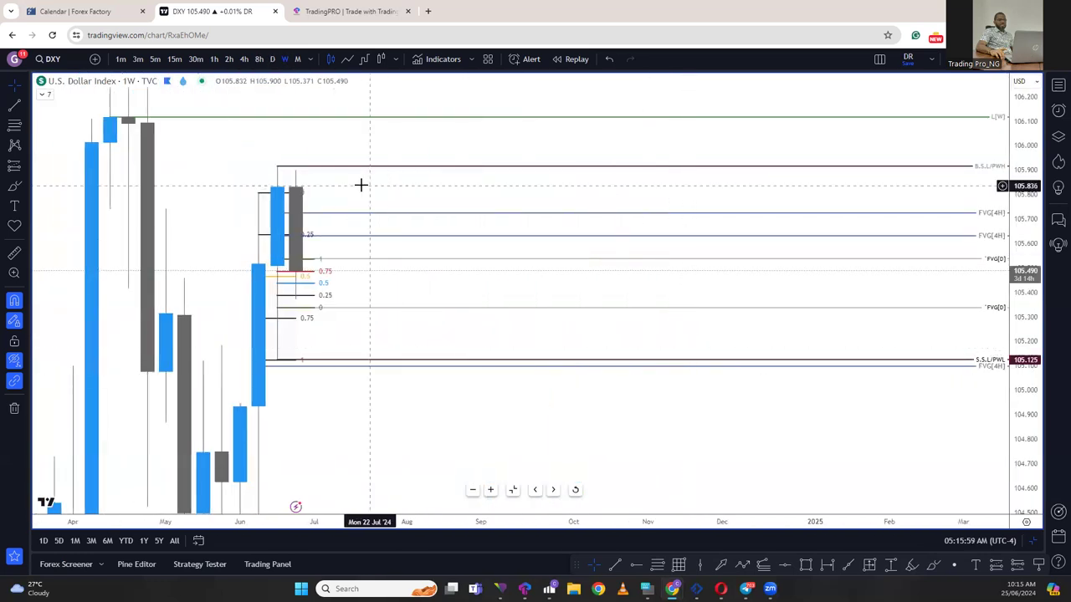
pyautogui.click(298, 284)
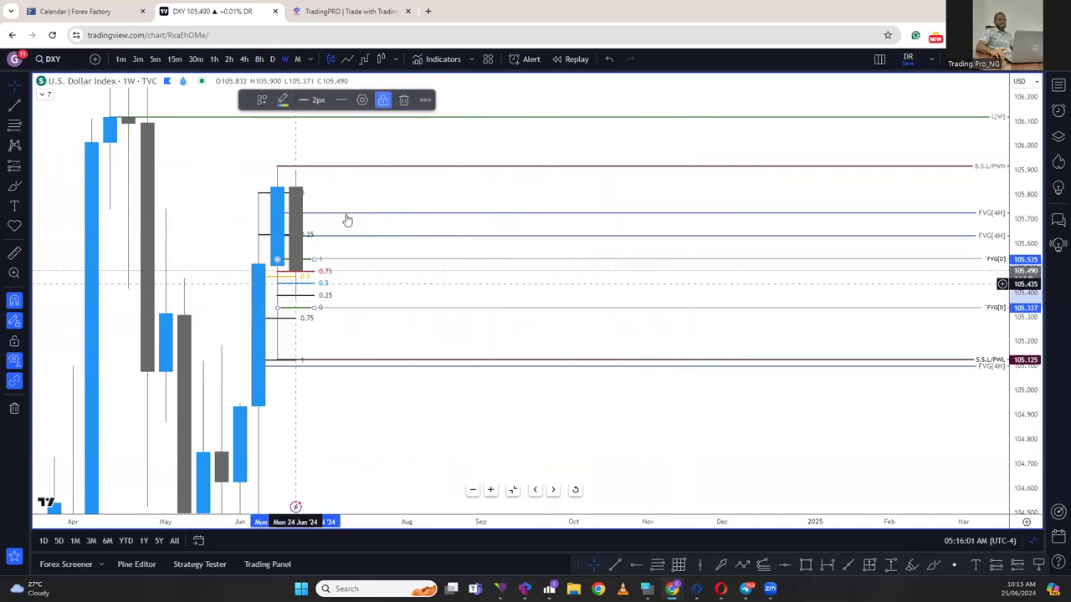
# Step: Delete the two existing retracement boxes on the weekly DXY chart and draw a Gann box from the B.S.L/PWH line to the S.S.L/PWL line
pyautogui.click(403, 100)
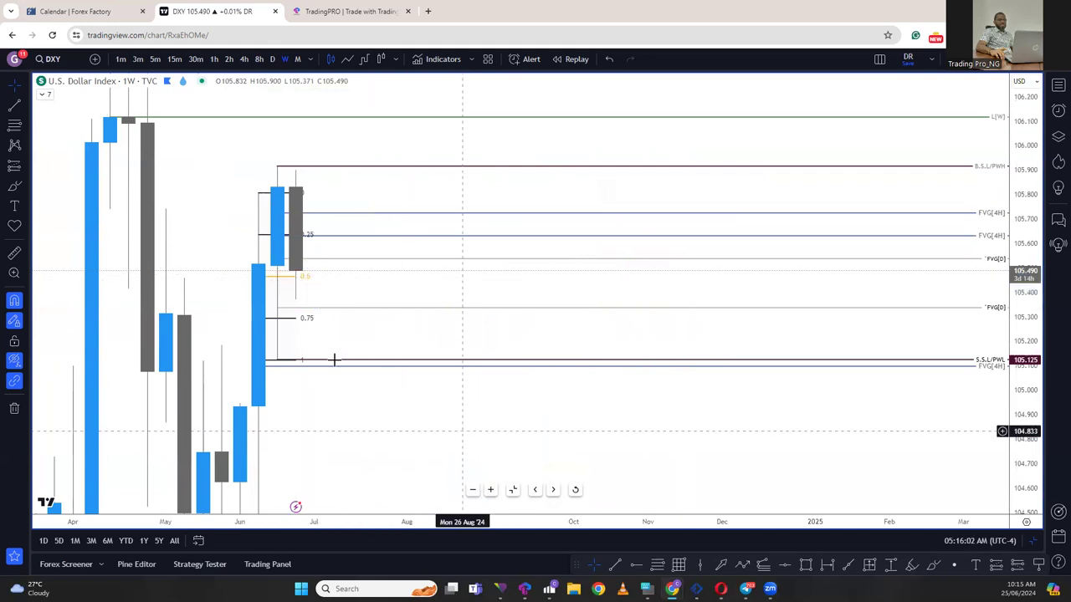
pyautogui.click(286, 282)
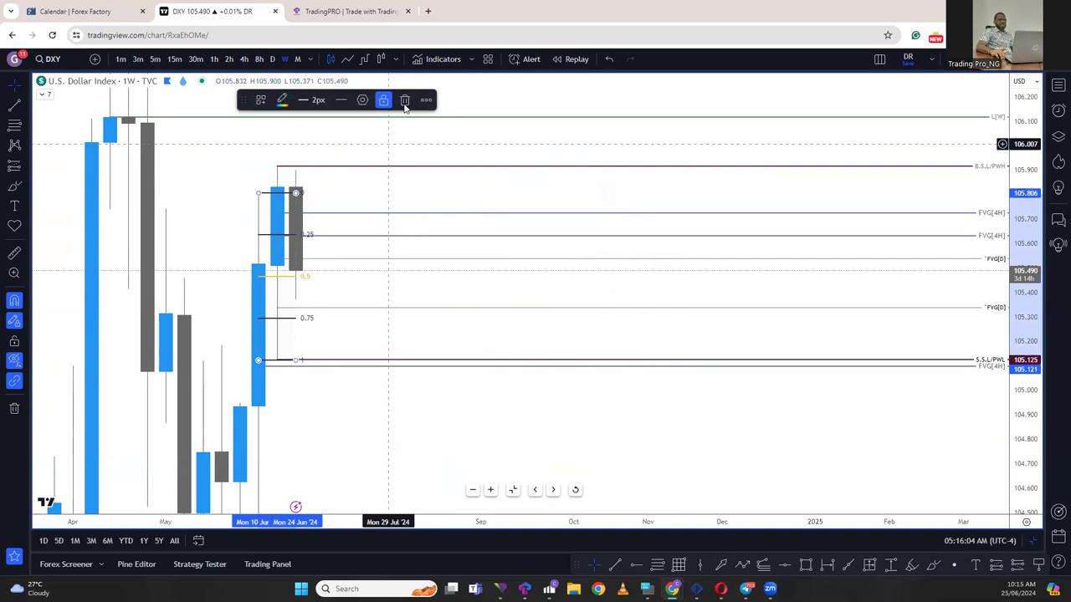
pyautogui.press('Delete')
pyautogui.click(679, 568)
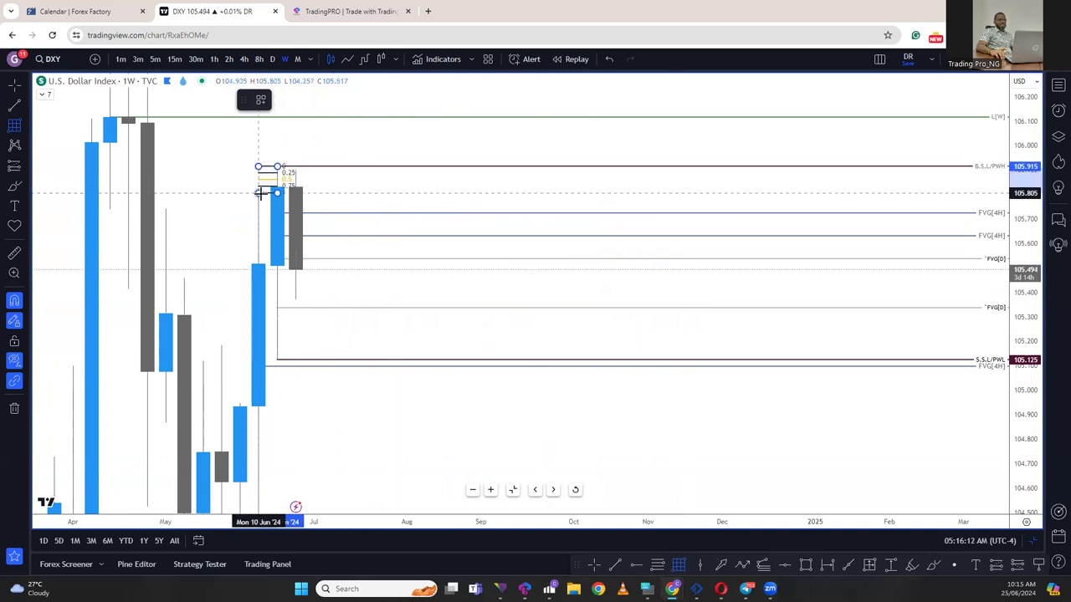
pyautogui.click(376, 359)
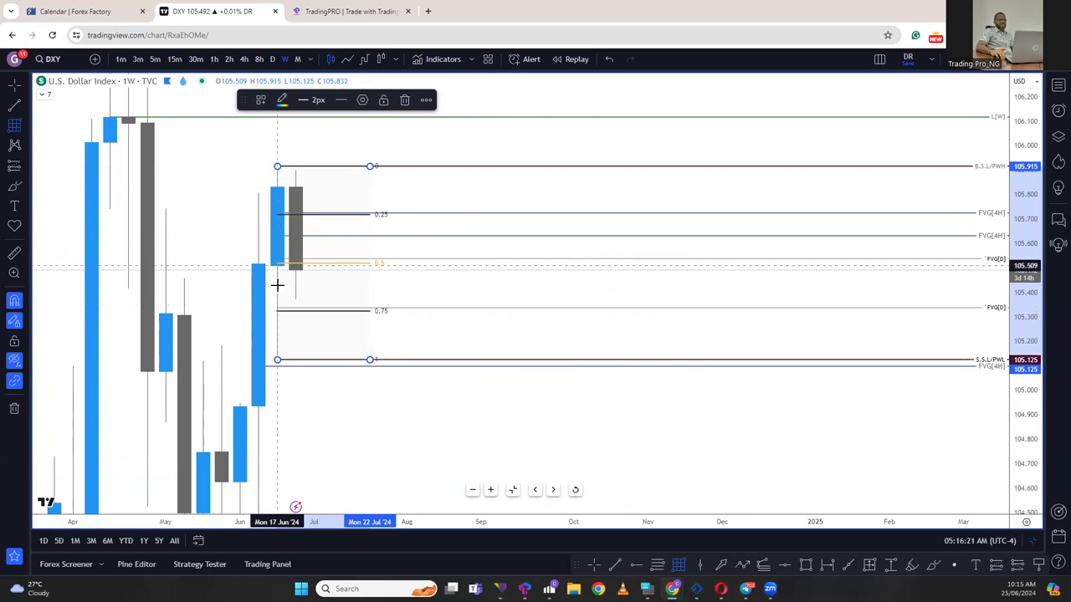
# Step: On the 1D timeframe, resize the Gann box to span the two FVG[D] lines, from 105.536 to 105.337, starting at the 19 June candle
pyautogui.click(272, 60)
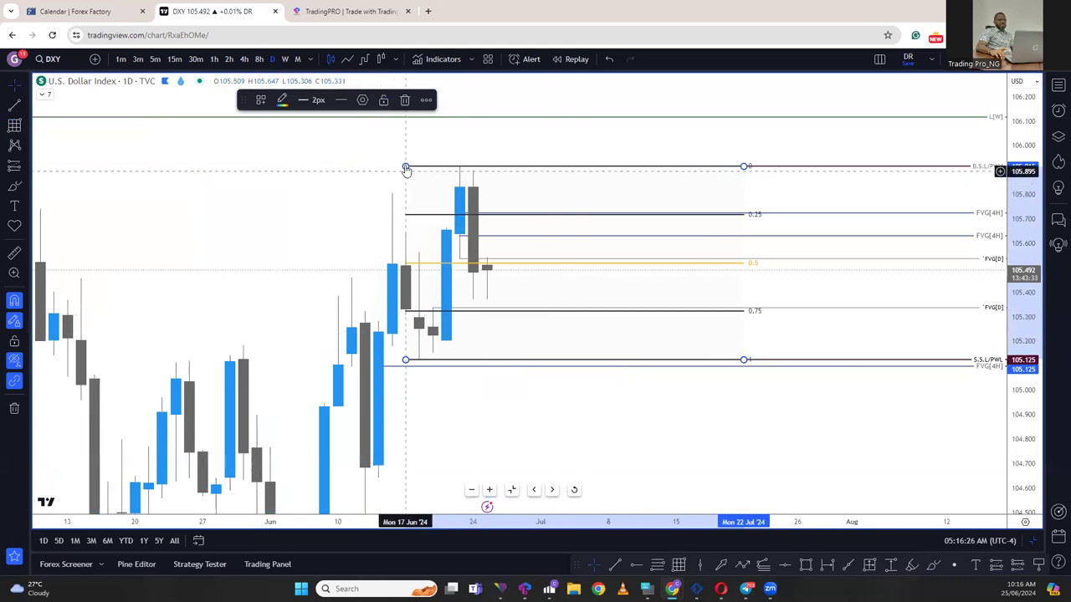
pyautogui.moveTo(405, 166); pyautogui.dragTo(418, 180)
pyautogui.moveTo(456, 251); pyautogui.dragTo(466, 282)
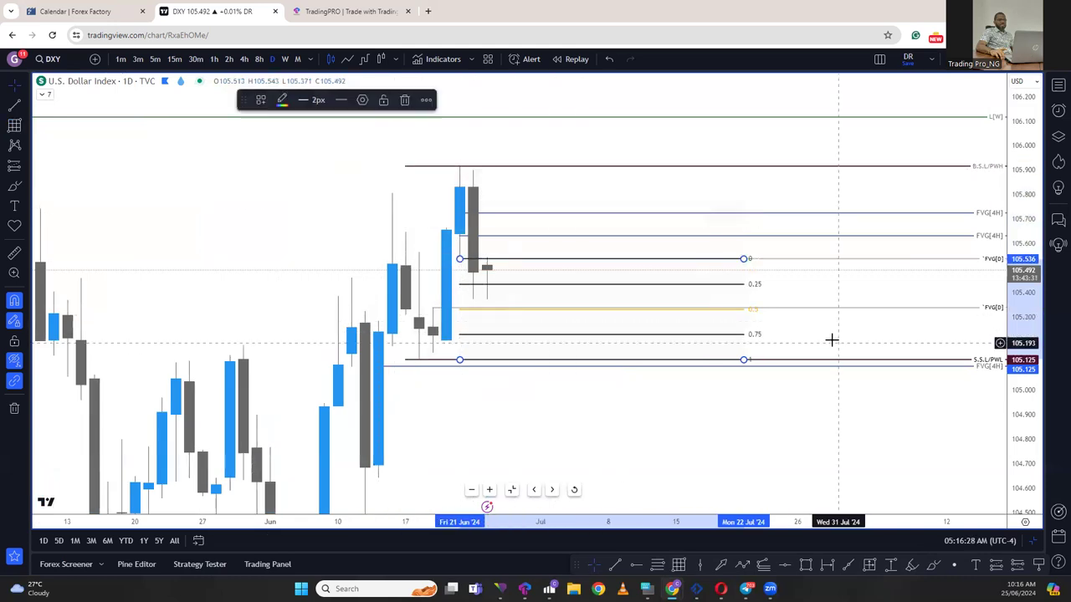
pyautogui.moveTo(455, 347)
pyautogui.mouseDown()
pyautogui.moveTo(452, 319)
pyautogui.moveTo(436, 317)
pyautogui.moveTo(424, 285)
pyautogui.mouseUp()
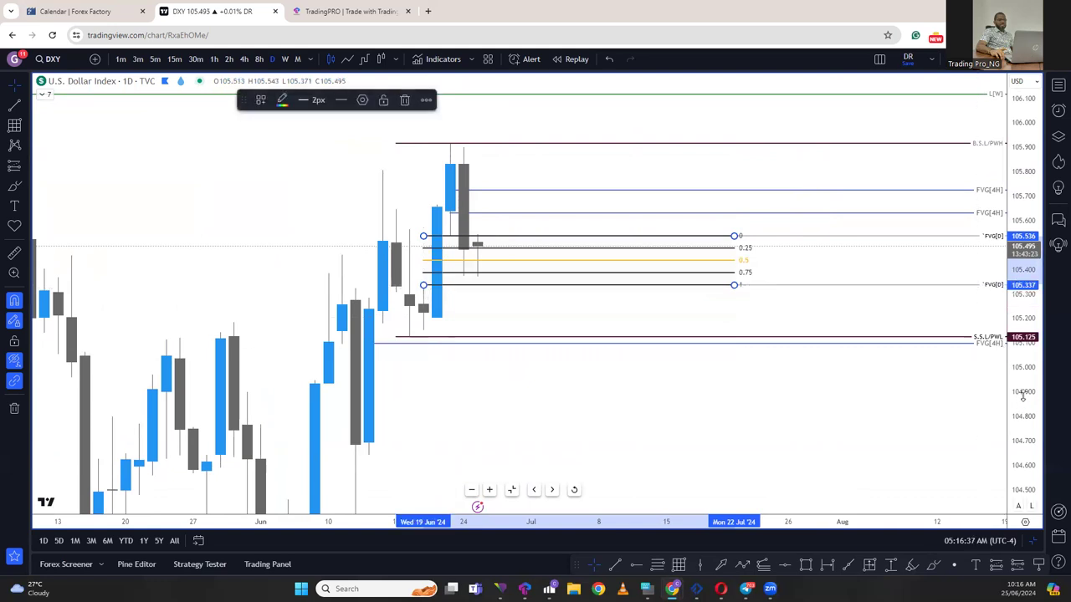
# Step: Examine how the latest daily DXY candles react to the Gann box levels and the FVG[4H] lines above it
pyautogui.moveTo(1022, 404); pyautogui.dragTo(1022, 312)
pyautogui.moveTo(706, 319); pyautogui.dragTo(722, 354)
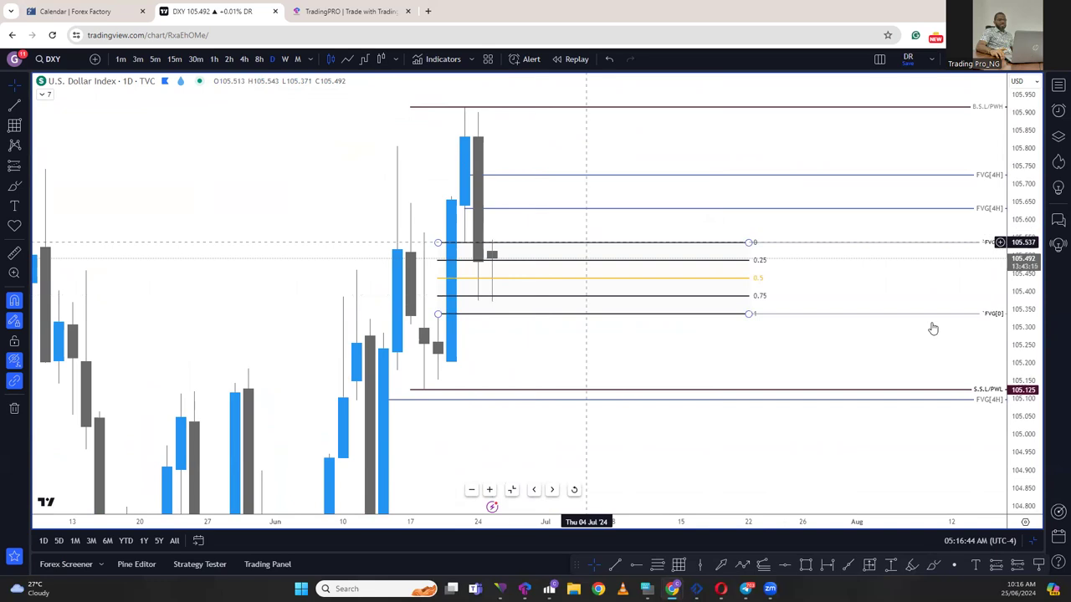
pyautogui.moveTo(1017, 372); pyautogui.dragTo(1000, 237)
pyautogui.scroll(3, 534, 376)
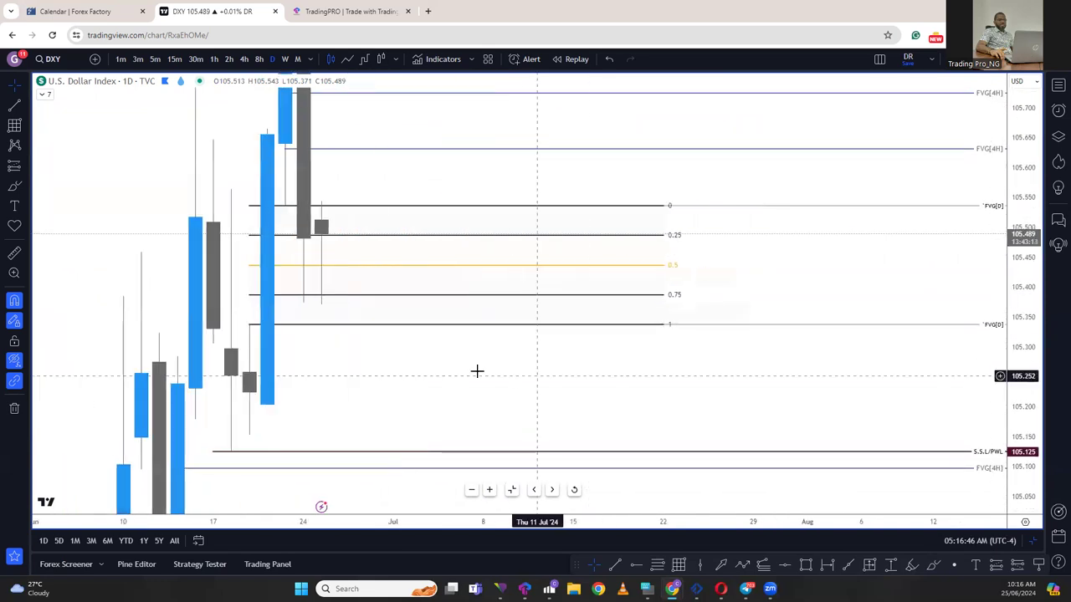
pyautogui.moveTo(477, 370); pyautogui.dragTo(636, 410)
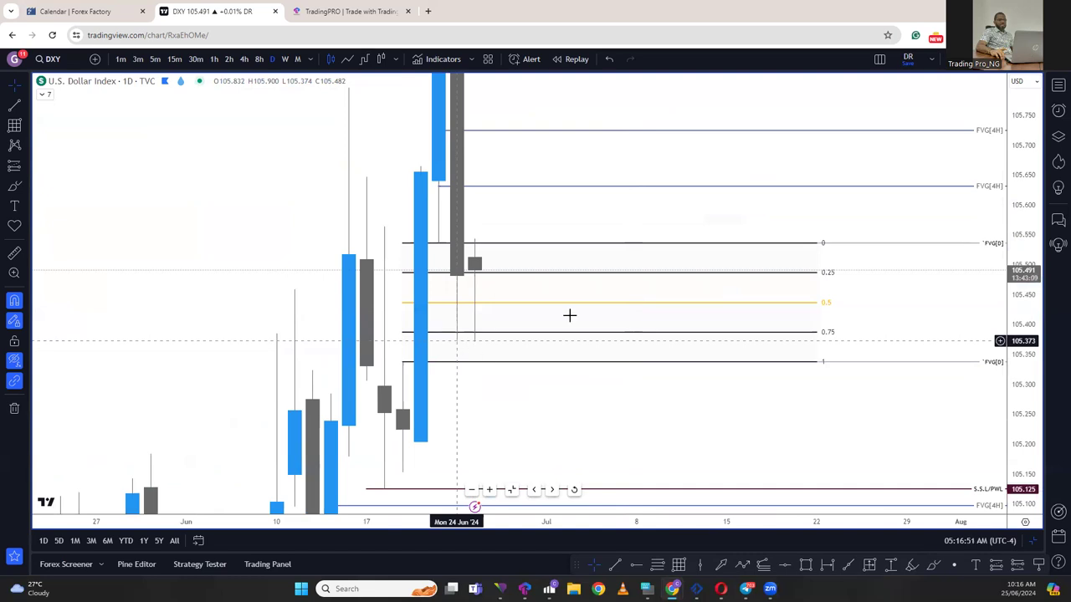
pyautogui.moveTo(620, 232); pyautogui.dragTo(674, 315)
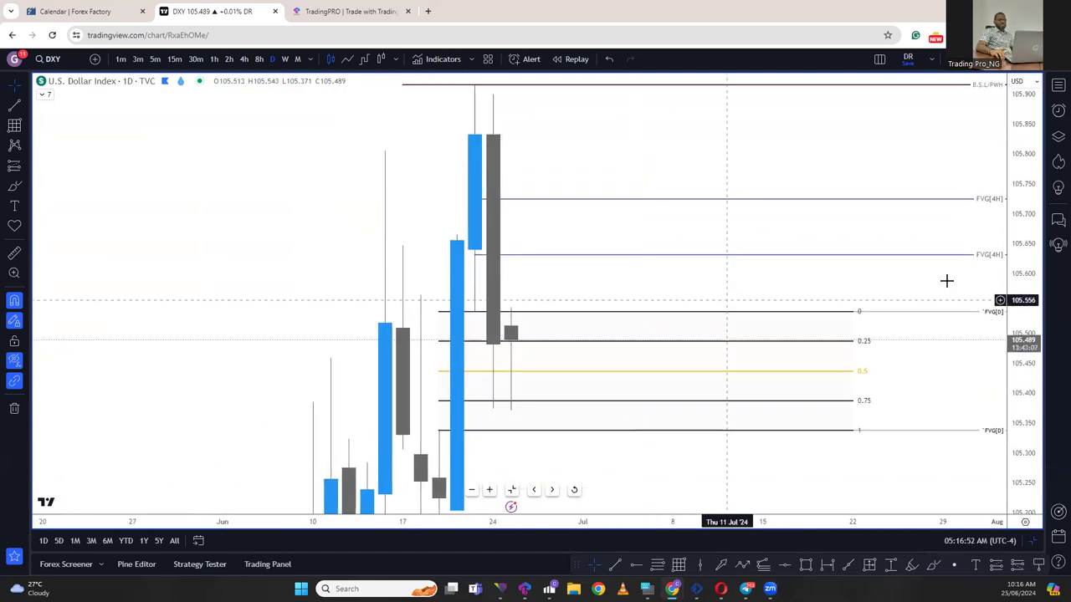
pyautogui.moveTo(1015, 339); pyautogui.dragTo(1013, 358)
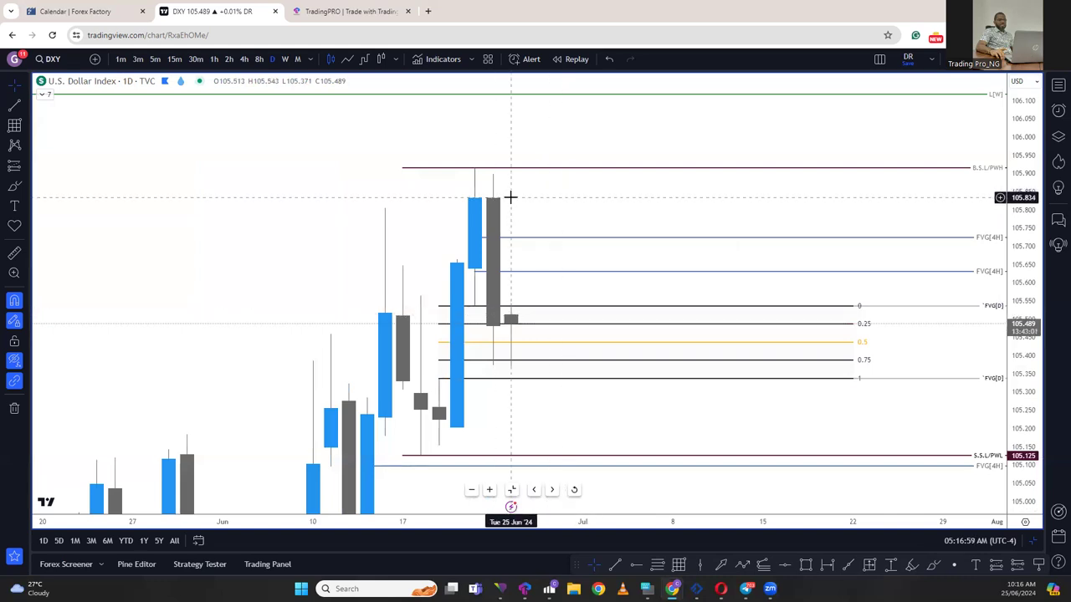
# Step: Set DXY to the 4-hour timeframe and examine recent price action inside the daily FVG and its quarter levels
pyautogui.click(246, 58)
pyautogui.scroll(-5, 480, 340)
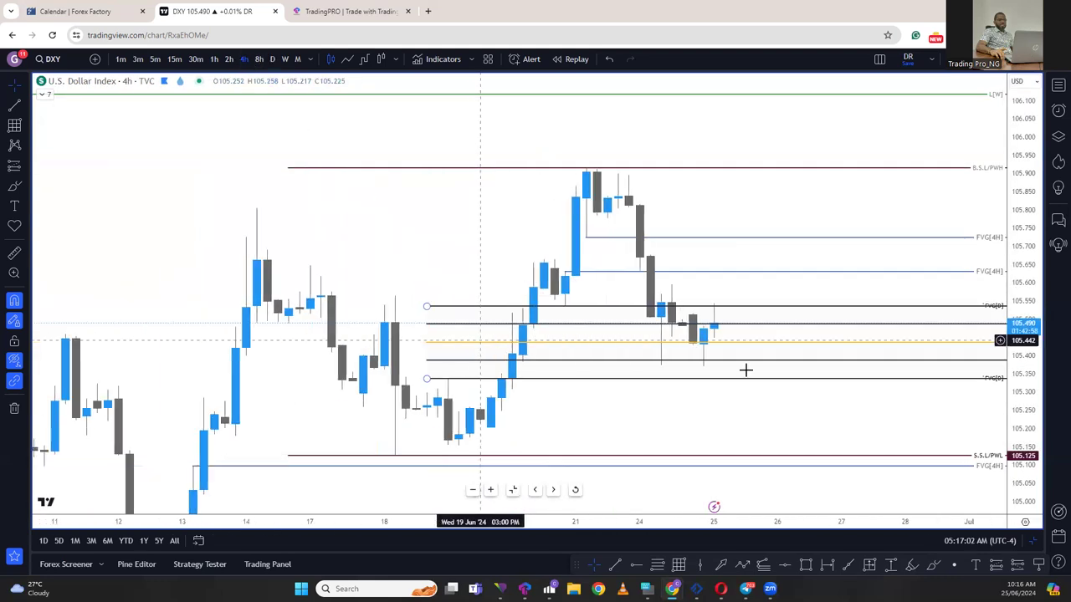
pyautogui.moveTo(1024, 405); pyautogui.dragTo(1019, 255)
pyautogui.scroll(-2, 765, 432)
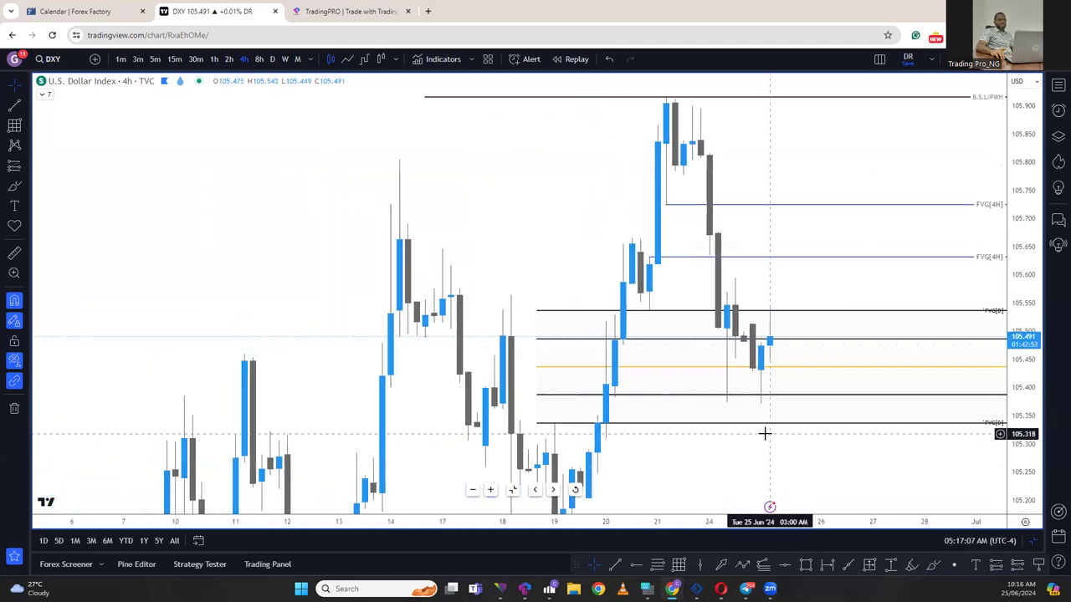
pyautogui.moveTo(839, 281); pyautogui.dragTo(777, 276)
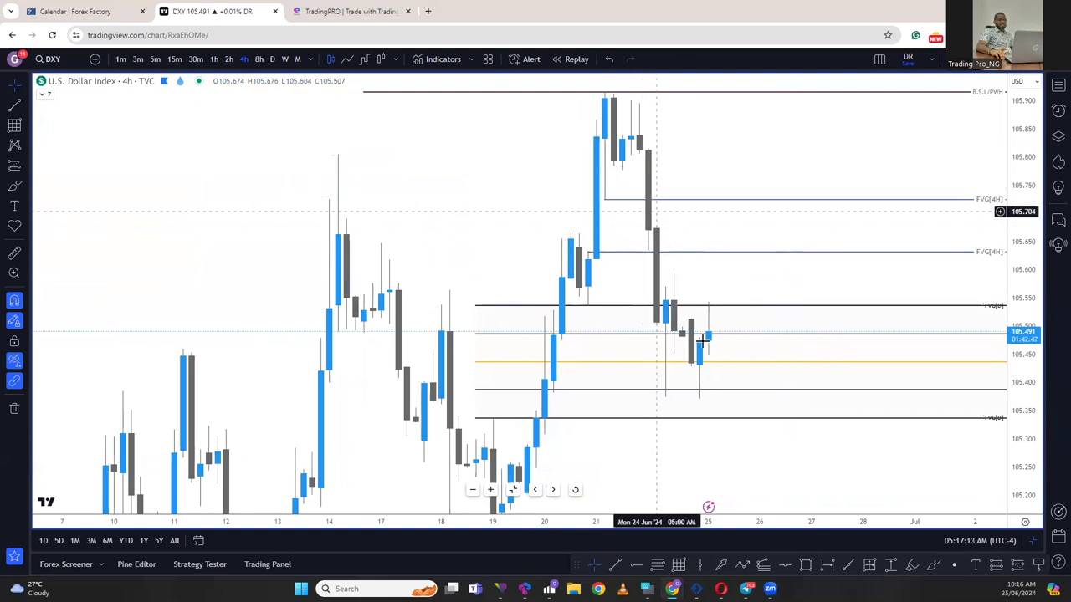
pyautogui.moveTo(1014, 229); pyautogui.dragTo(1013, 309)
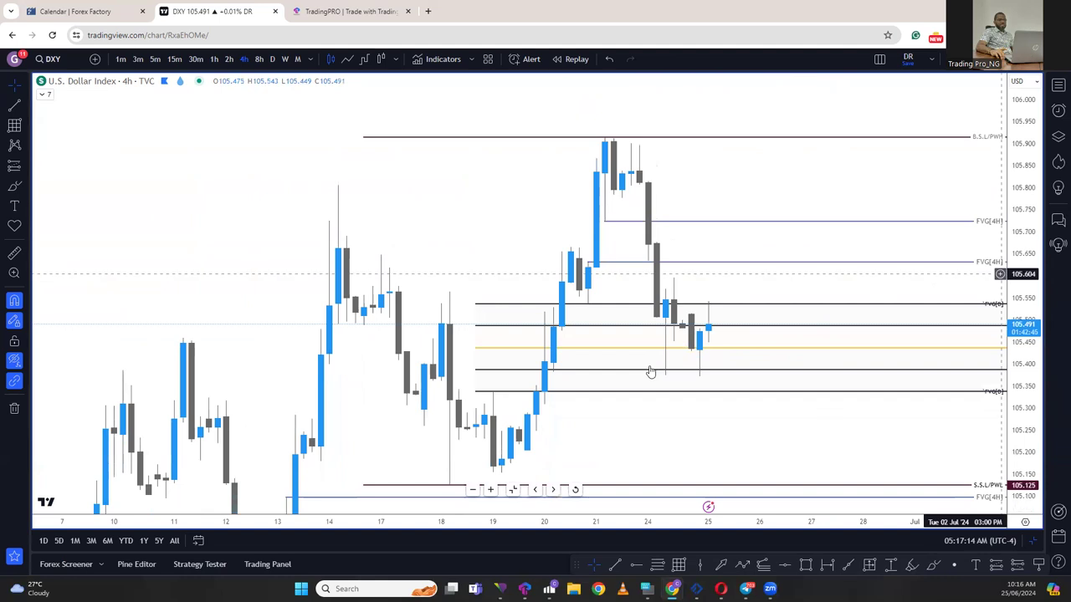
pyautogui.scroll(-2, 652, 382)
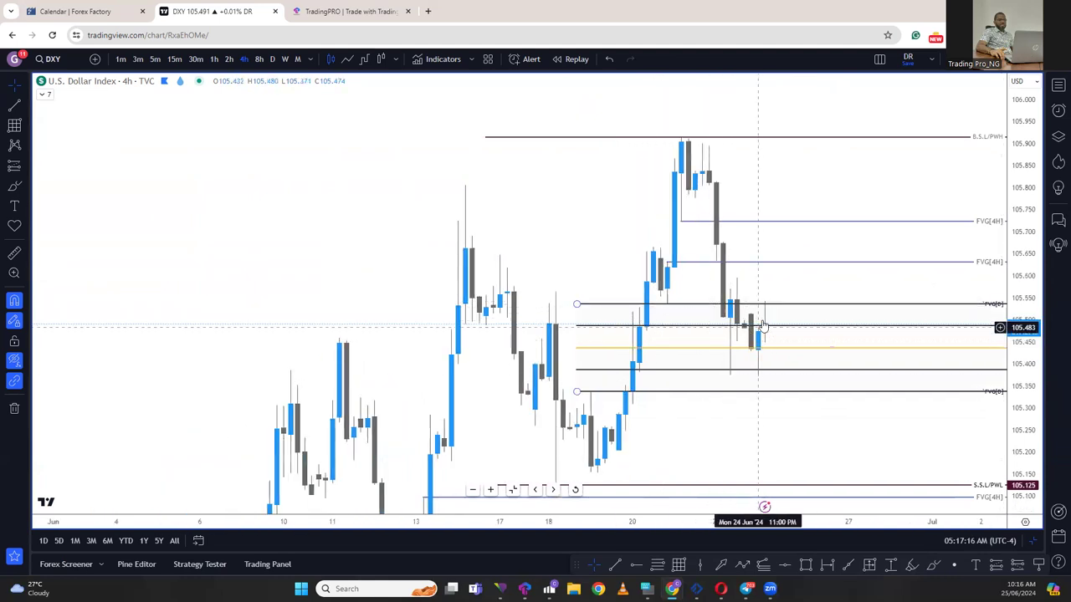
# Step: Load EURUSD from the watchlist and examine the latest 4-hour candles against the marked FVG and liquidity levels
pyautogui.click(1058, 86)
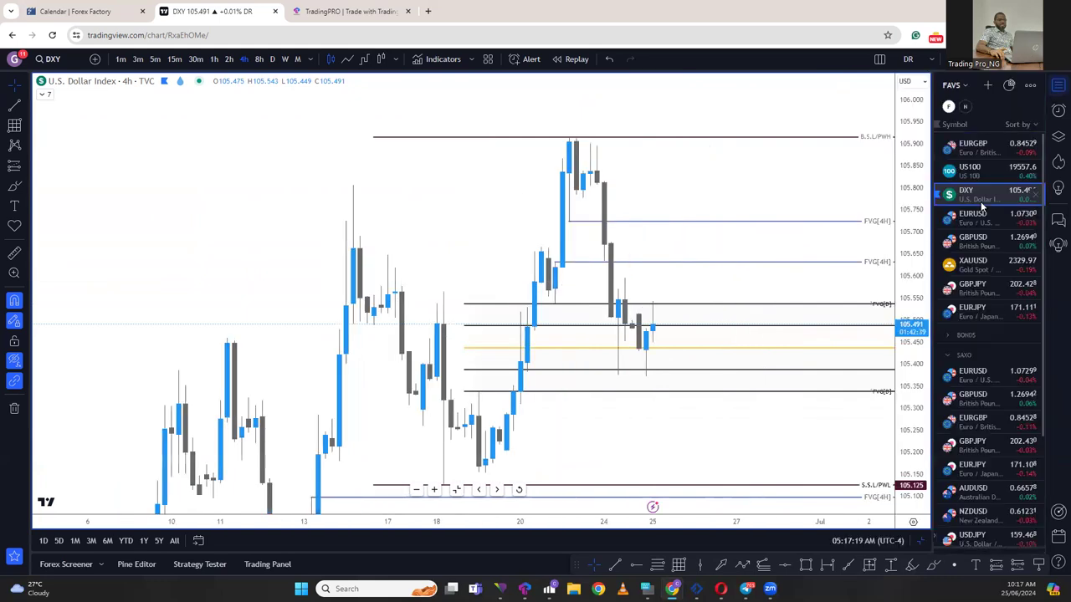
pyautogui.click(980, 221)
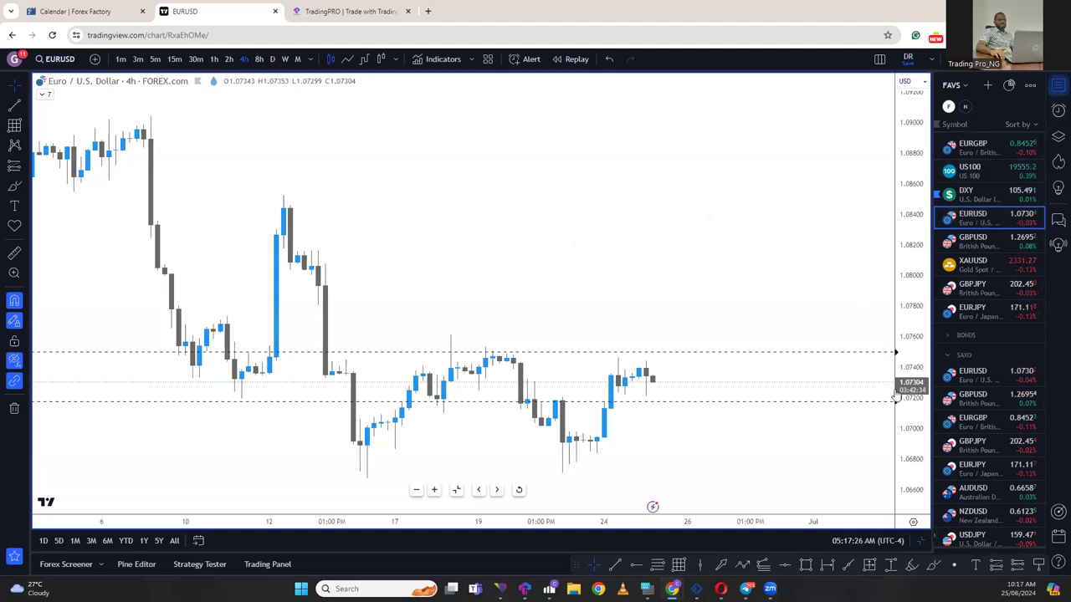
pyautogui.moveTo(1023, 449); pyautogui.dragTo(1023, 366)
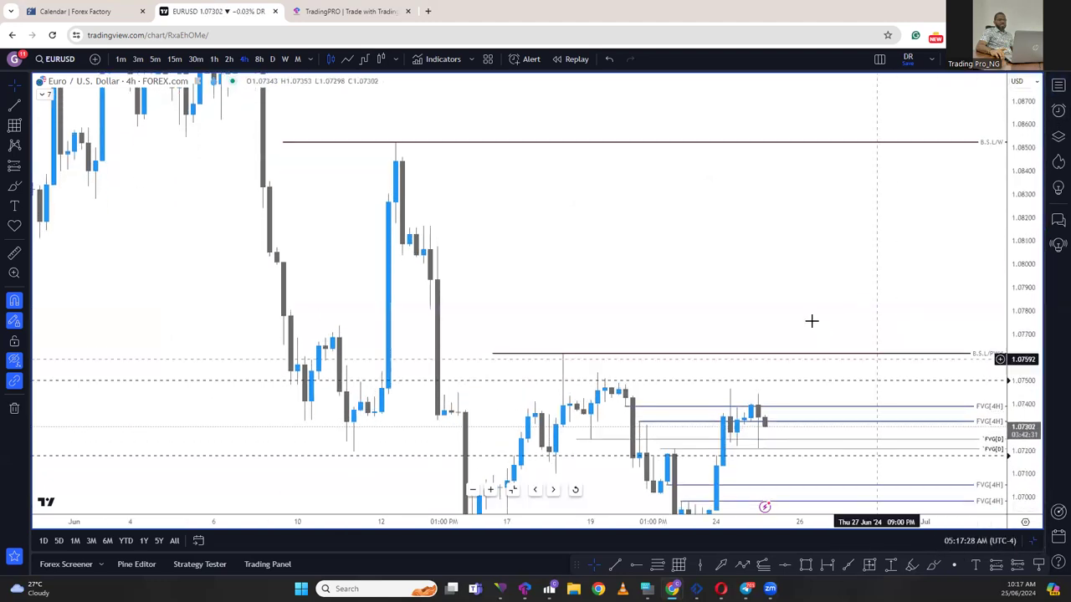
pyautogui.moveTo(770, 237); pyautogui.dragTo(691, 243)
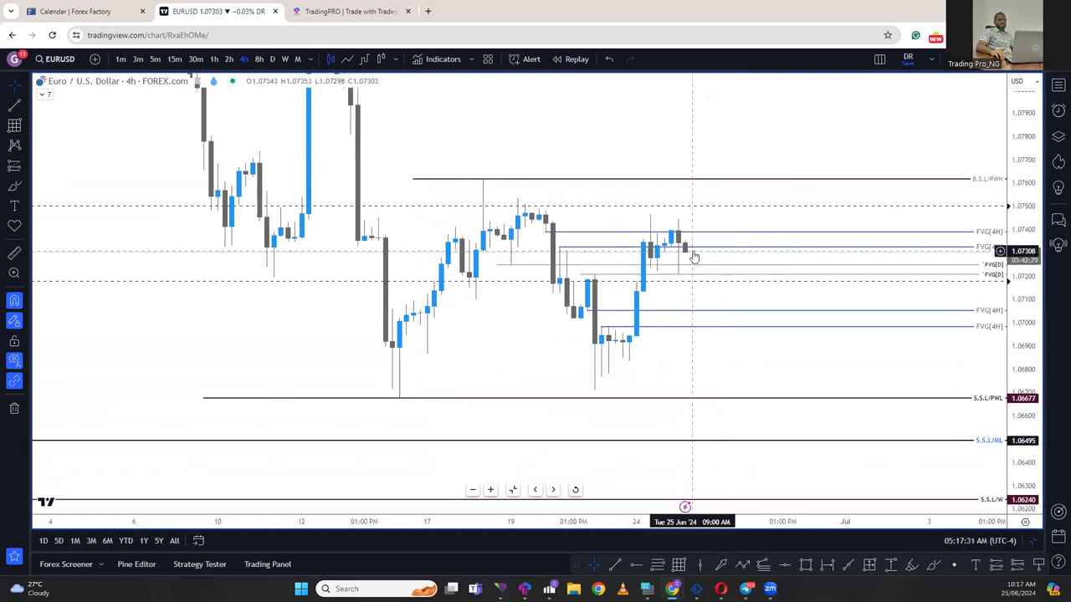
pyautogui.scroll(-2, 703, 374)
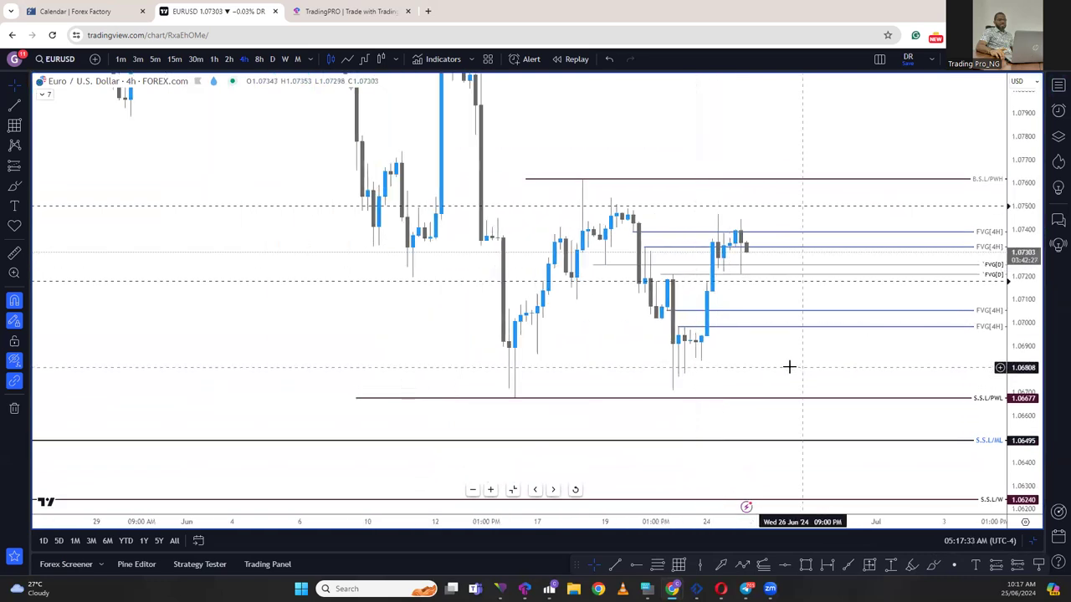
# Step: Examine the EURUSD levels below the current price, selecting each of the two FVG[4H] lines beneath the daily FVG
pyautogui.moveTo(789, 367); pyautogui.dragTo(744, 363)
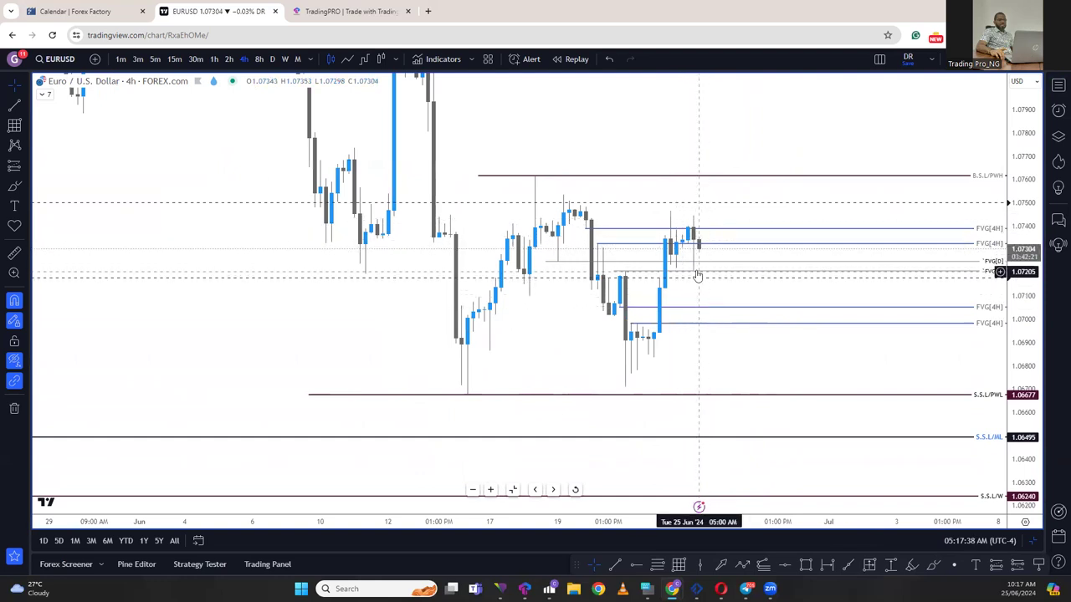
pyautogui.moveTo(711, 344); pyautogui.dragTo(693, 334)
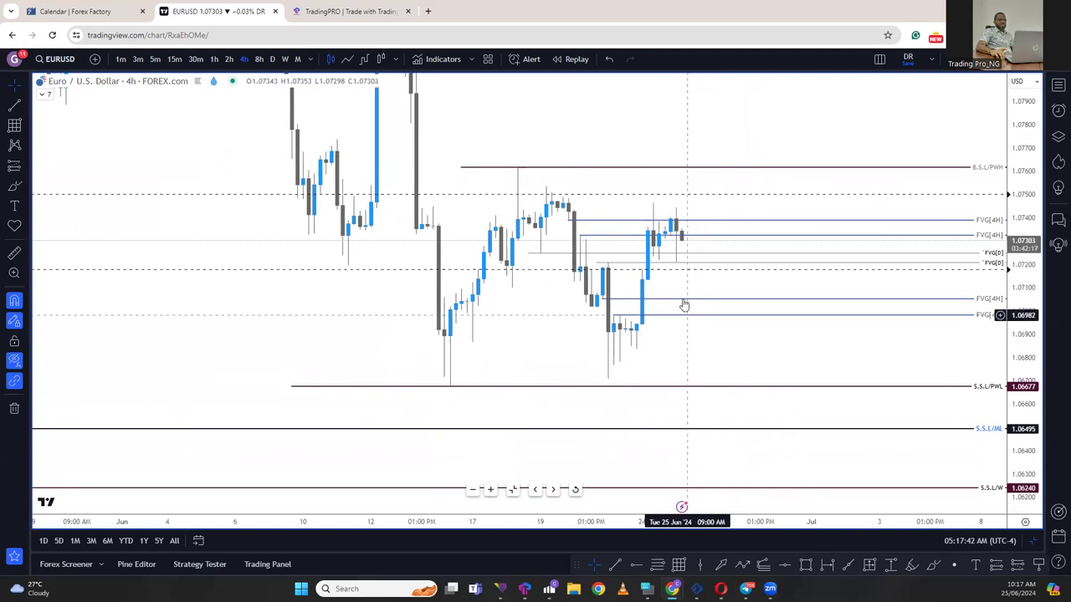
pyautogui.click(682, 301)
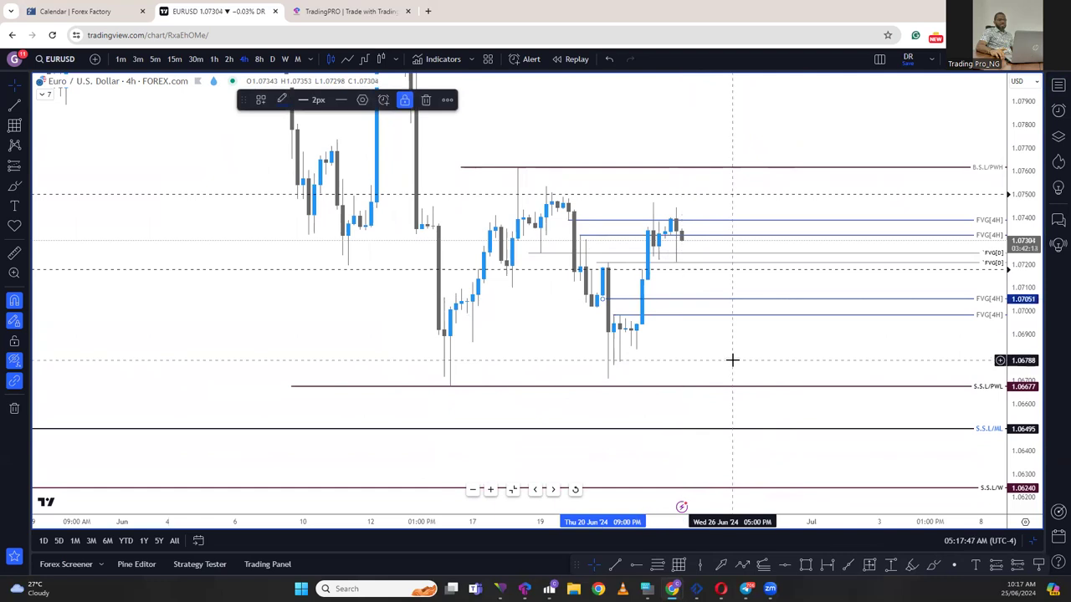
pyautogui.click(690, 314)
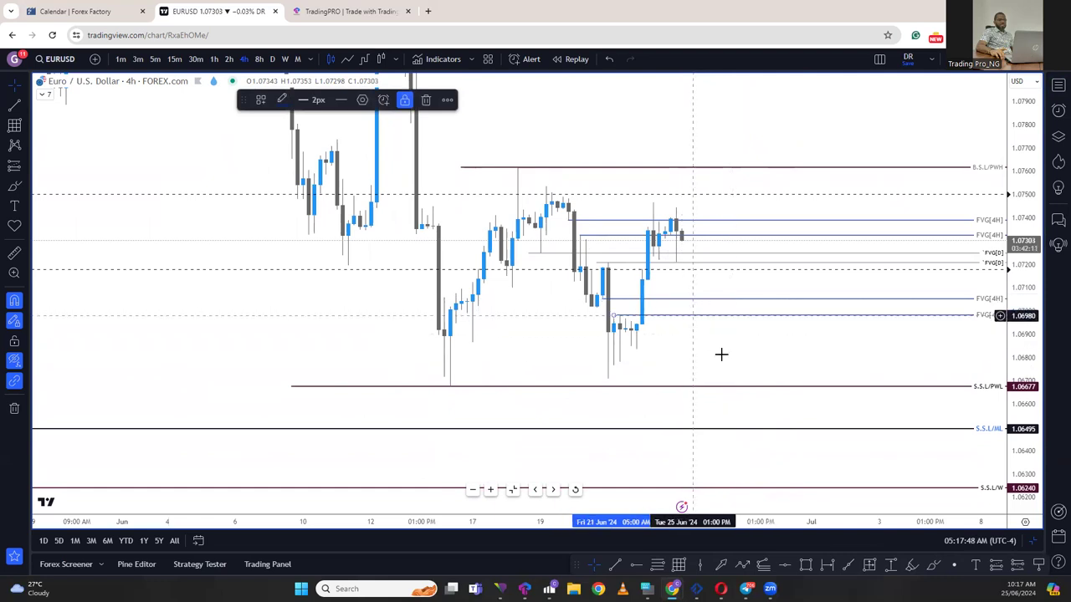
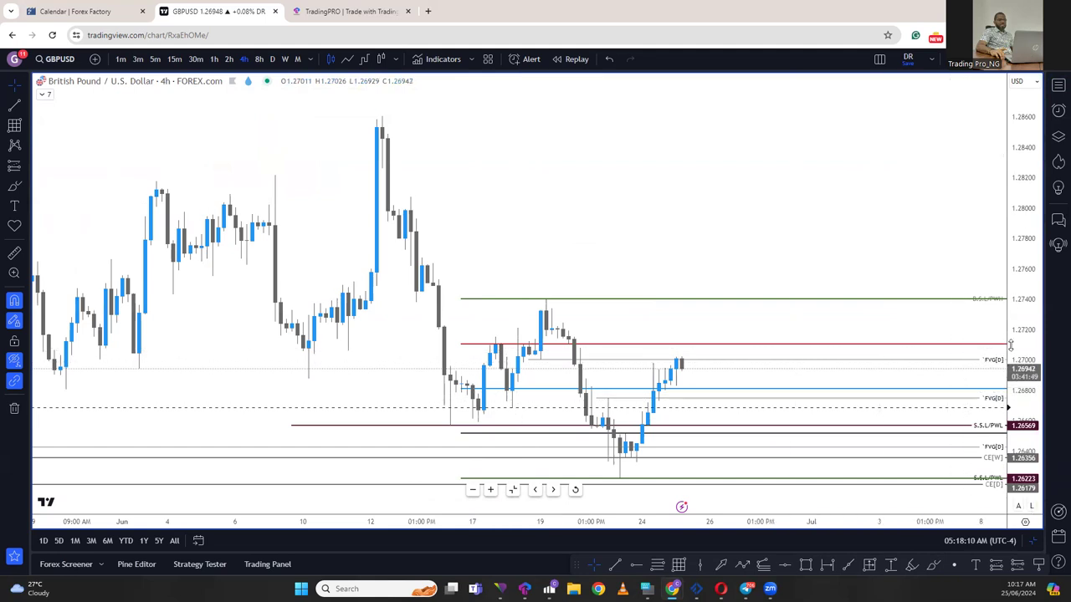
# Step: Set GBPUSD to the daily timeframe and examine the latest candles, selecting the FVG[D] lines directly above and below the current price
pyautogui.moveTo(1011, 347); pyautogui.dragTo(1012, 288)
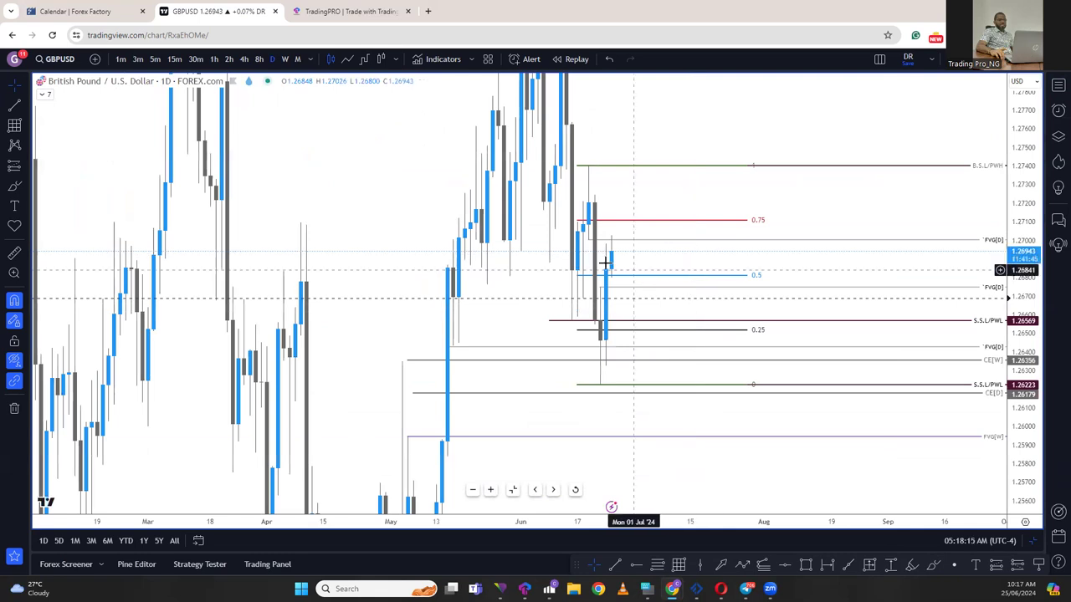
pyautogui.scroll(2, 605, 263)
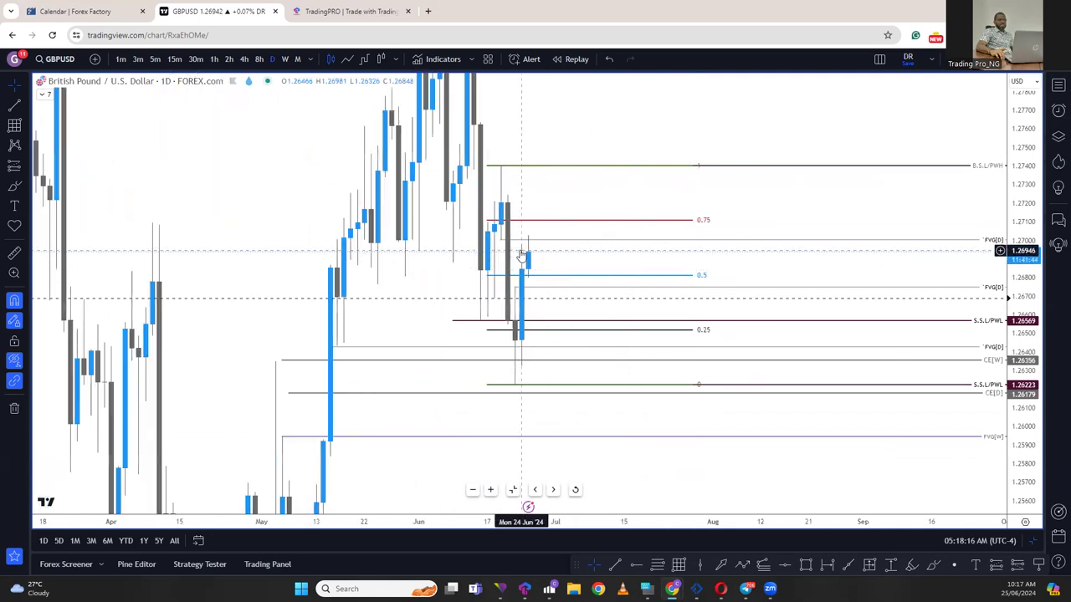
pyautogui.click(573, 240)
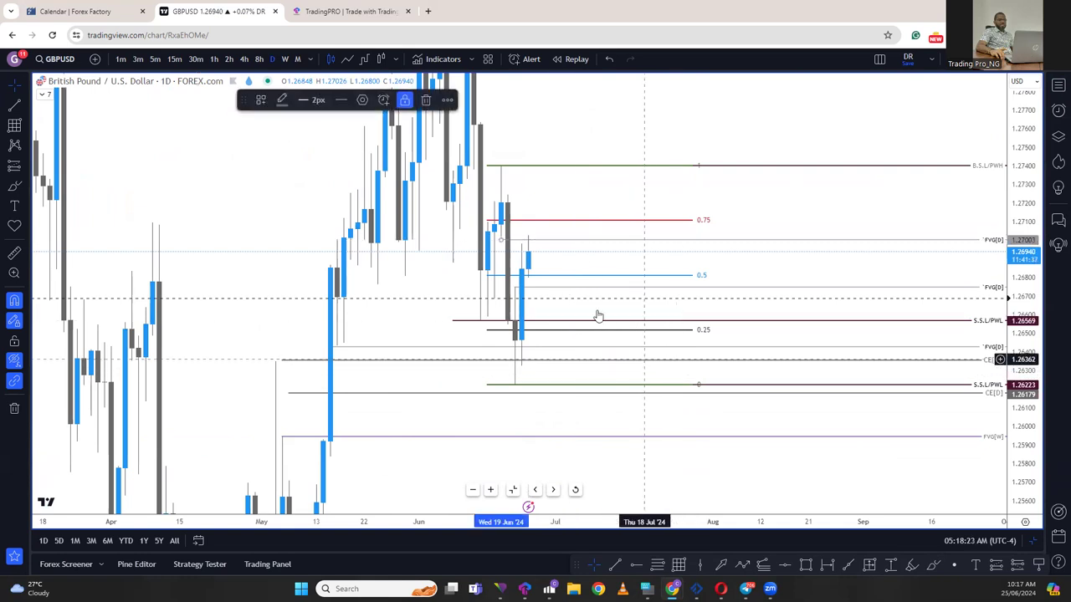
pyautogui.click(577, 288)
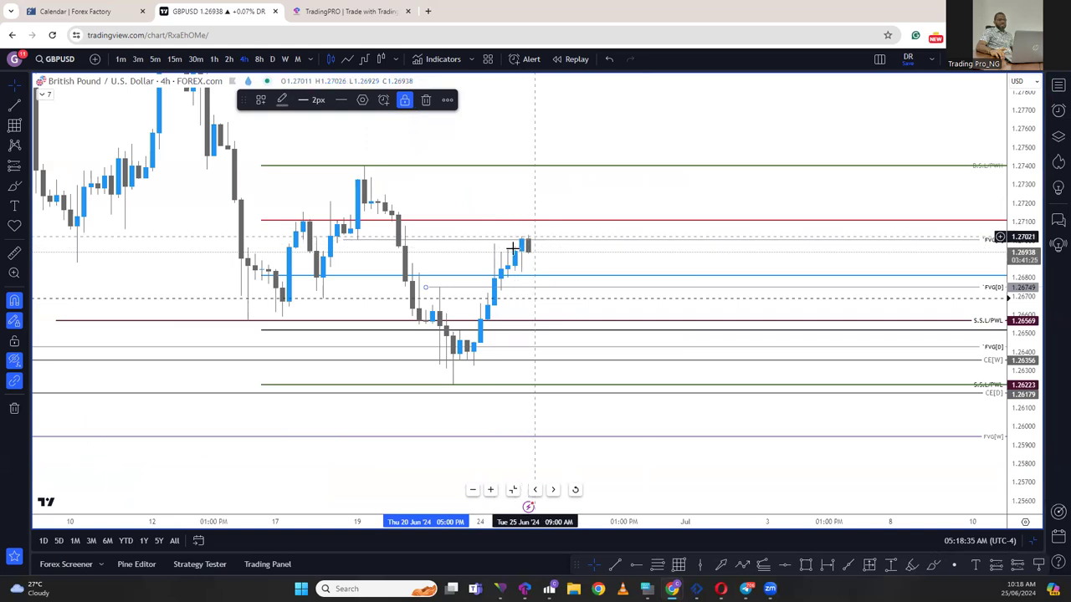
# Step: Set GBPUSD to the 1-hour timeframe and examine recent price action between the two nearest FVG[D] lines
pyautogui.click(215, 62)
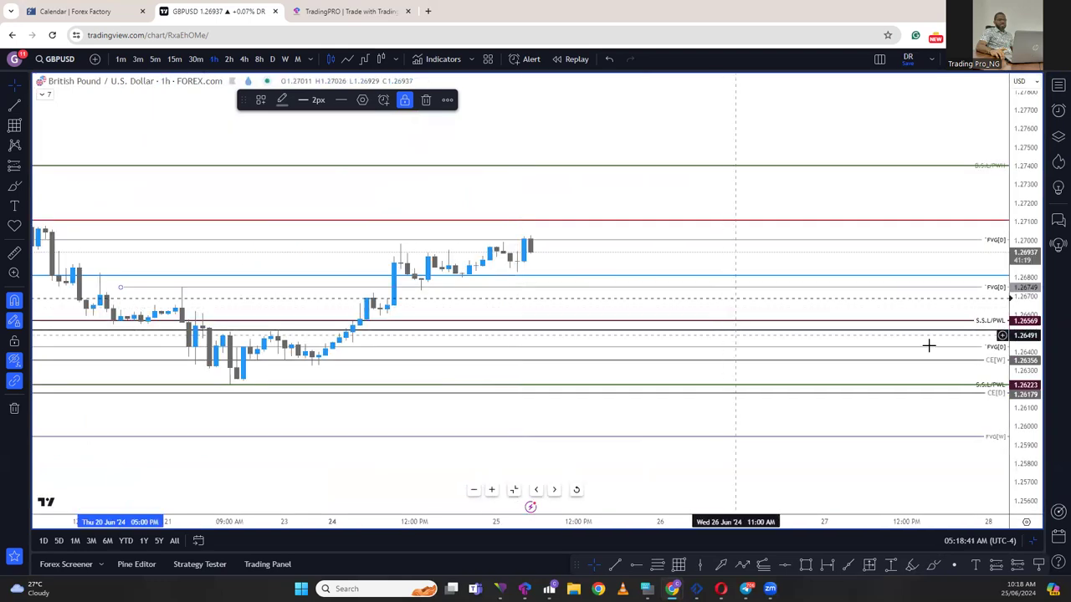
pyautogui.scroll(-3, 657, 245)
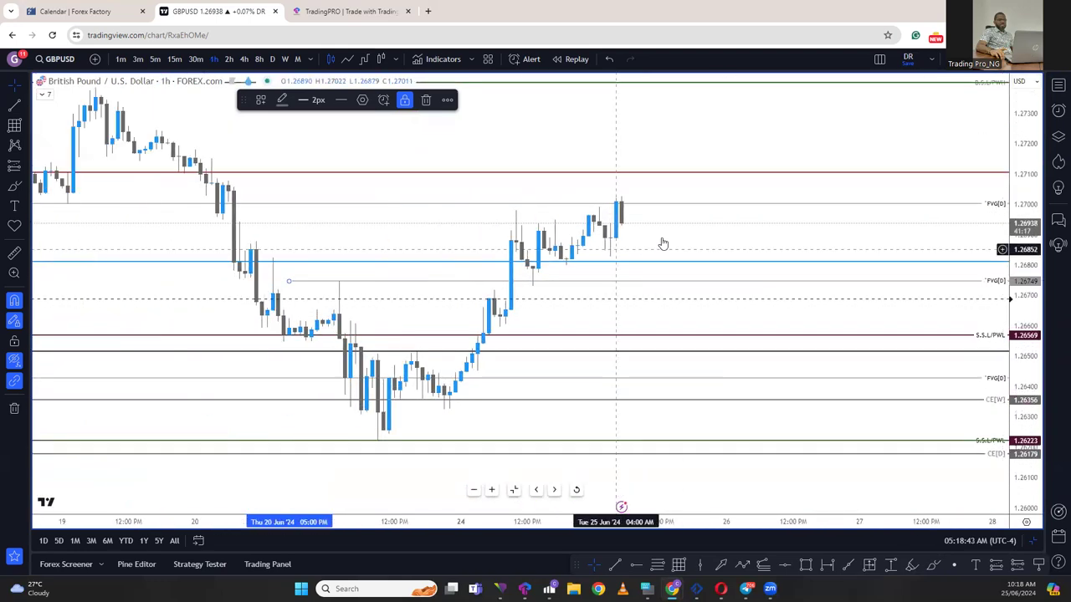
pyautogui.moveTo(699, 285); pyautogui.dragTo(697, 290)
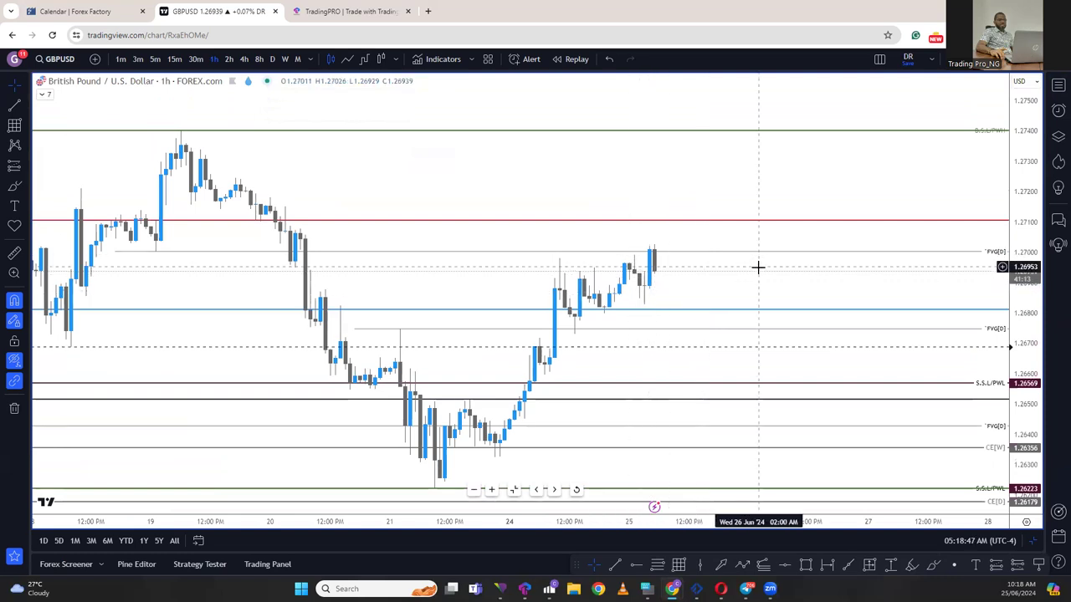
pyautogui.moveTo(758, 267); pyautogui.dragTo(755, 246)
pyautogui.moveTo(1016, 351); pyautogui.dragTo(1011, 262)
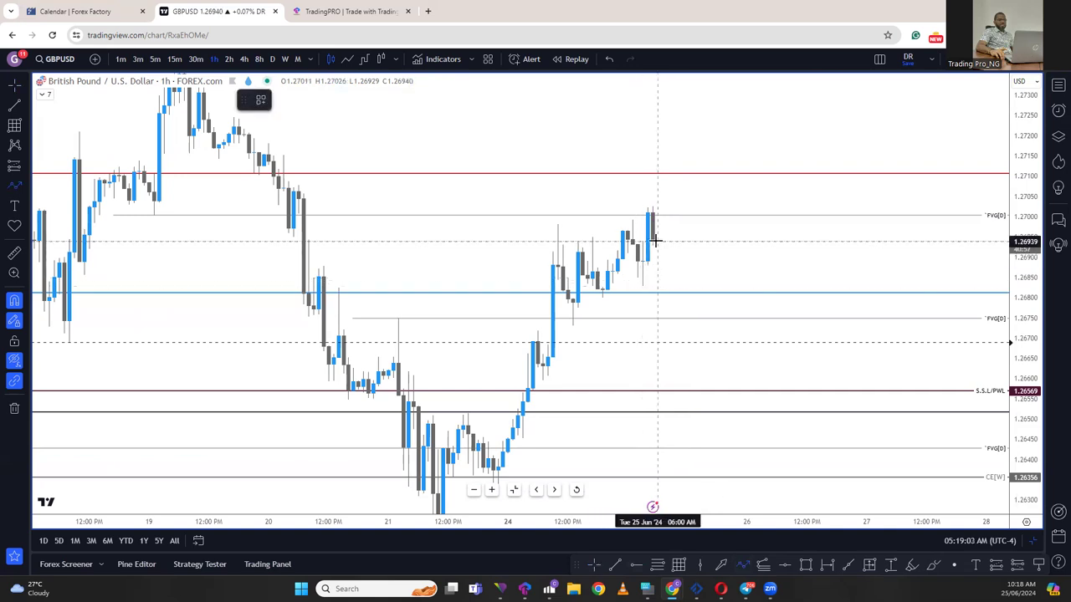
# Step: Sketch a projected GBPUSD path from the current price down to the lower FVG[D], back up and down towards S.S.L/PWL, and delete it
pyautogui.click(667, 315)
pyautogui.click(687, 256)
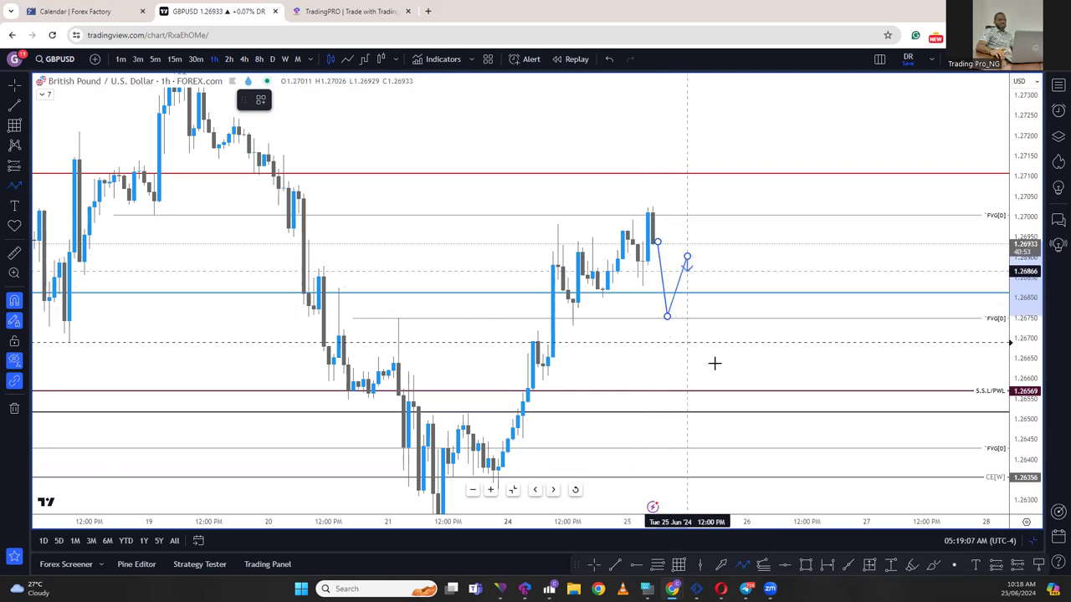
pyautogui.doubleClick(717, 368)
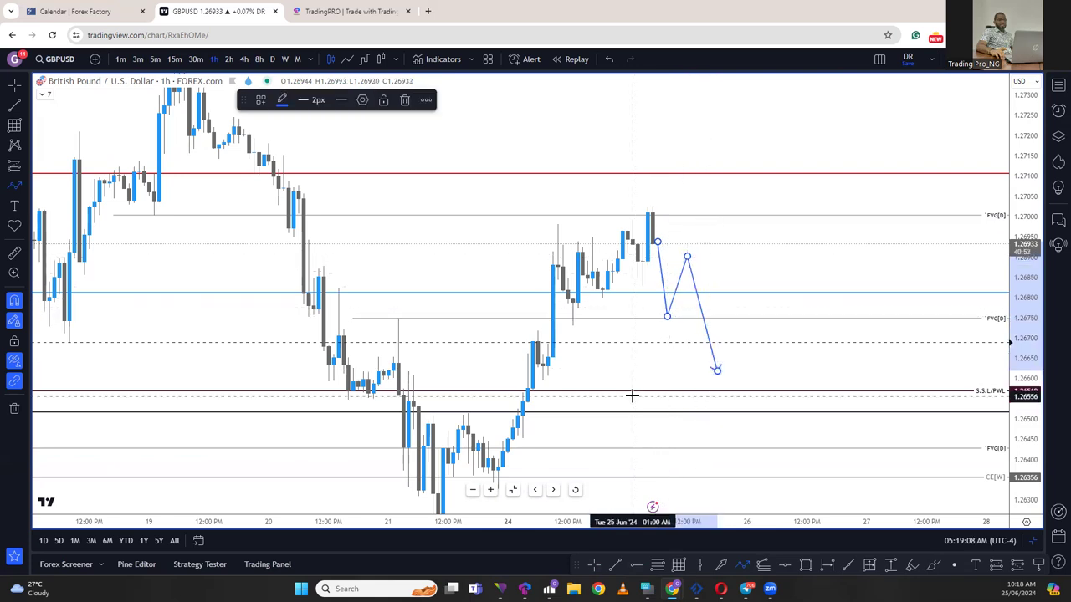
pyautogui.click(405, 100)
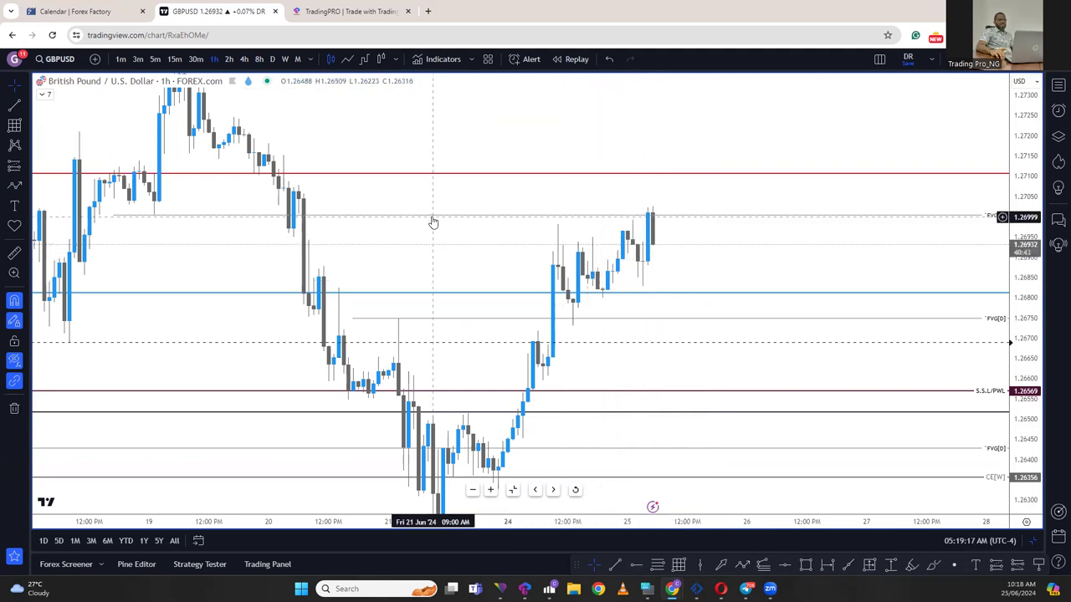
# Step: Load XAUUSD from the watchlist and delete the old projected path arrow around the CE[D] line
pyautogui.click(1057, 89)
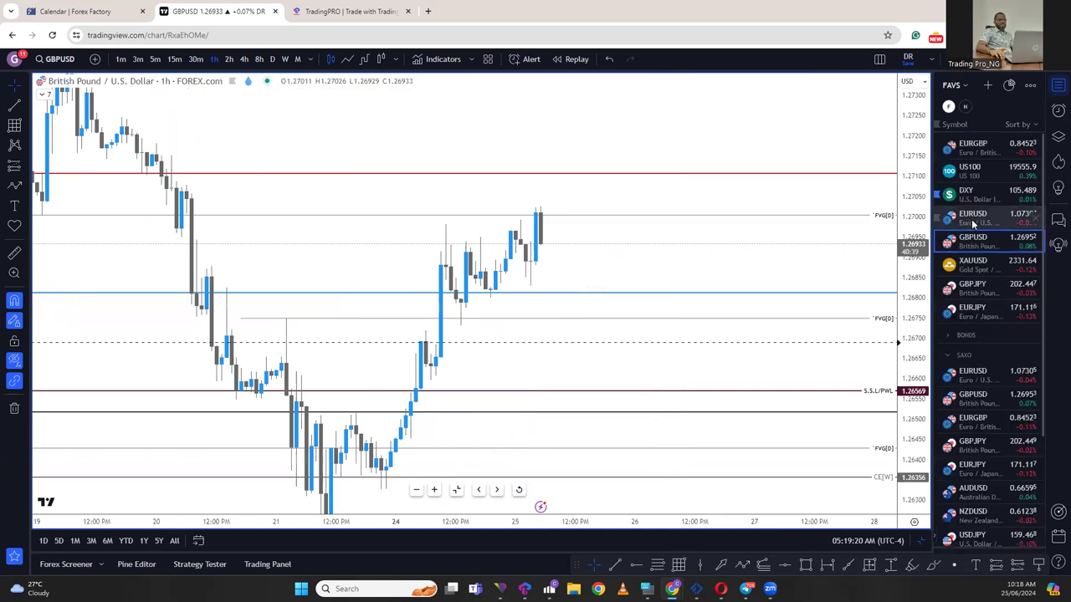
pyautogui.click(989, 260)
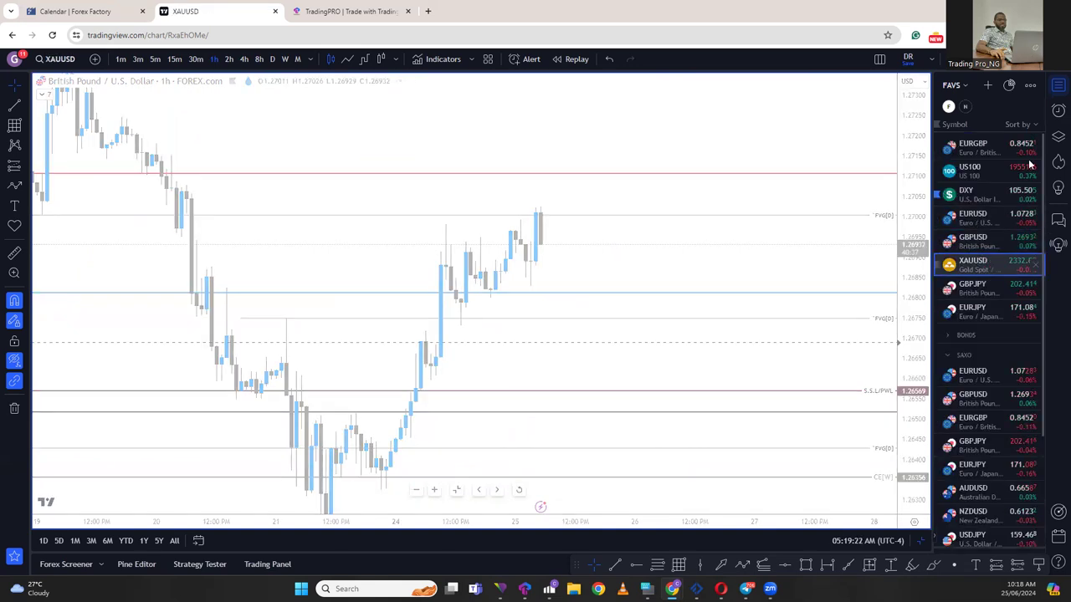
pyautogui.click(707, 311)
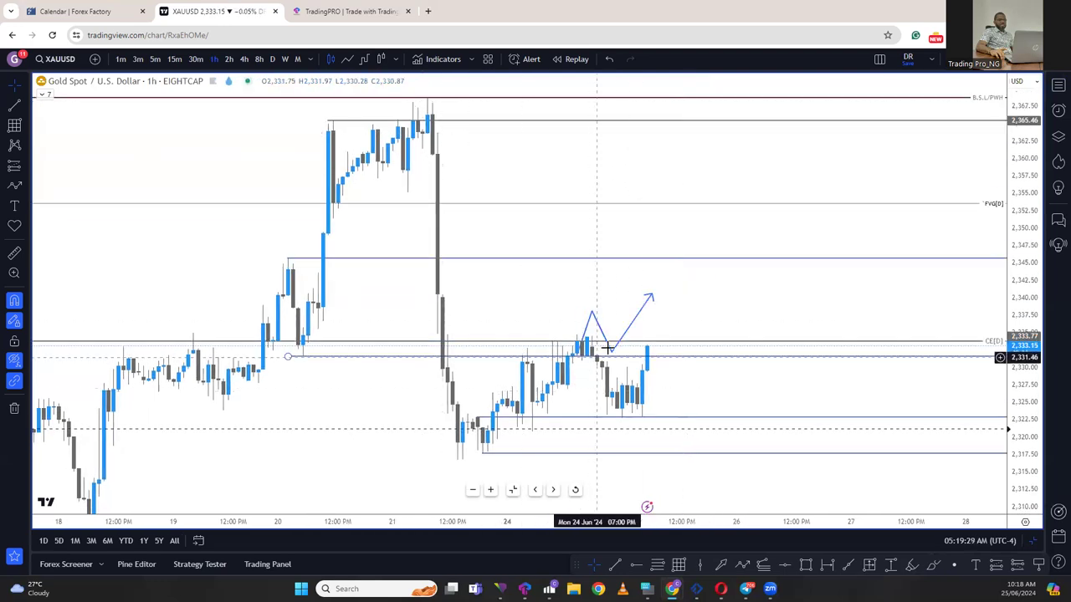
pyautogui.click(652, 299)
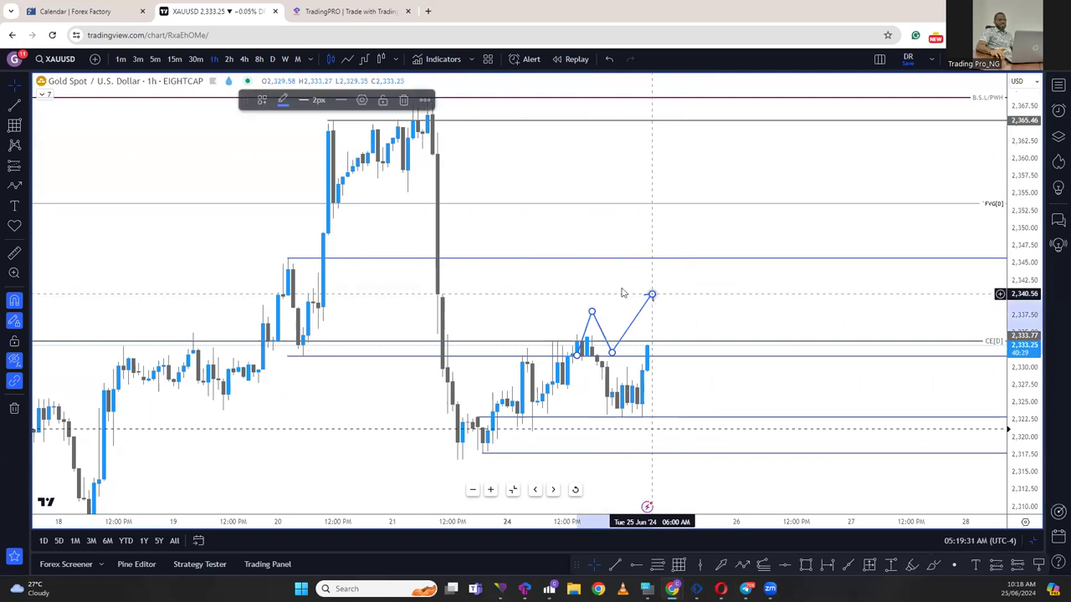
pyautogui.press('Delete')
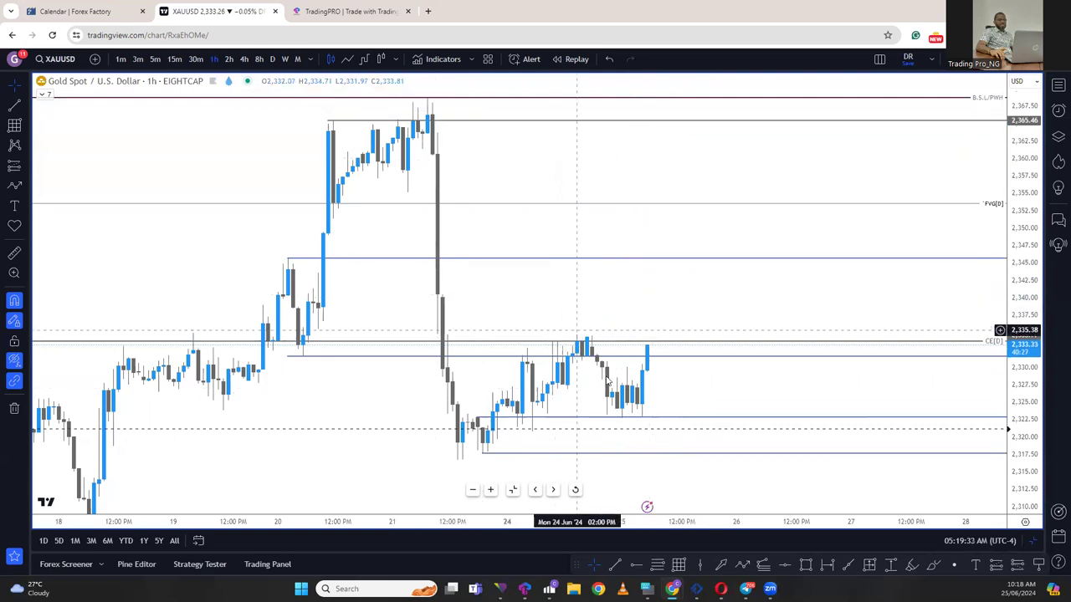
# Step: Draw a projected path on XAUUSD rising above CE[D], dropping to about 2,327.70 and rising to the 2,345.67 line, and select that line
pyautogui.moveTo(691, 401); pyautogui.dragTo(679, 368)
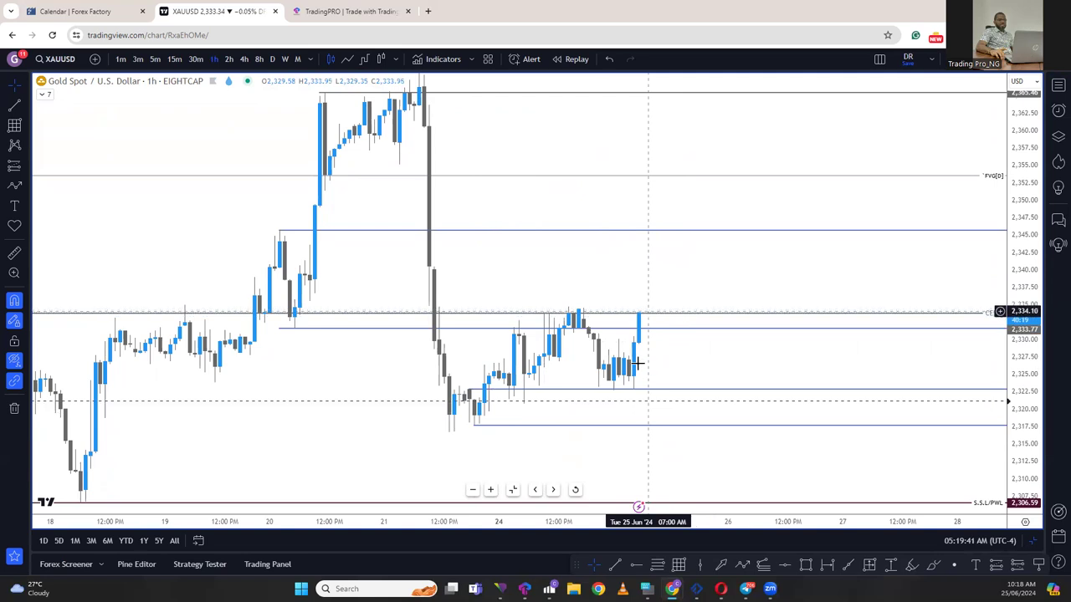
pyautogui.moveTo(725, 343); pyautogui.dragTo(687, 342)
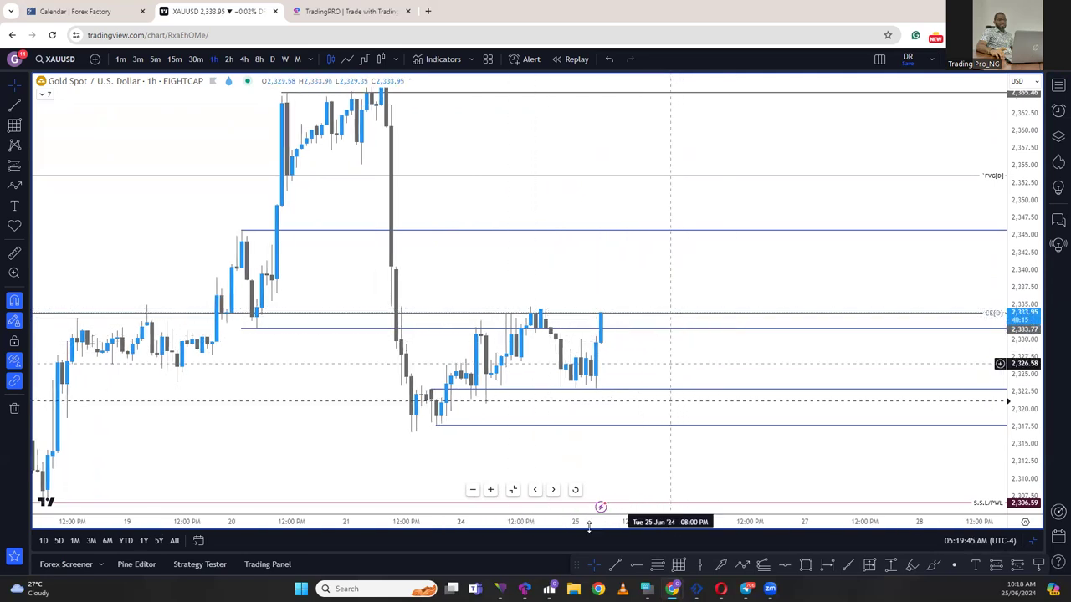
pyautogui.click(742, 564)
pyautogui.click(597, 345)
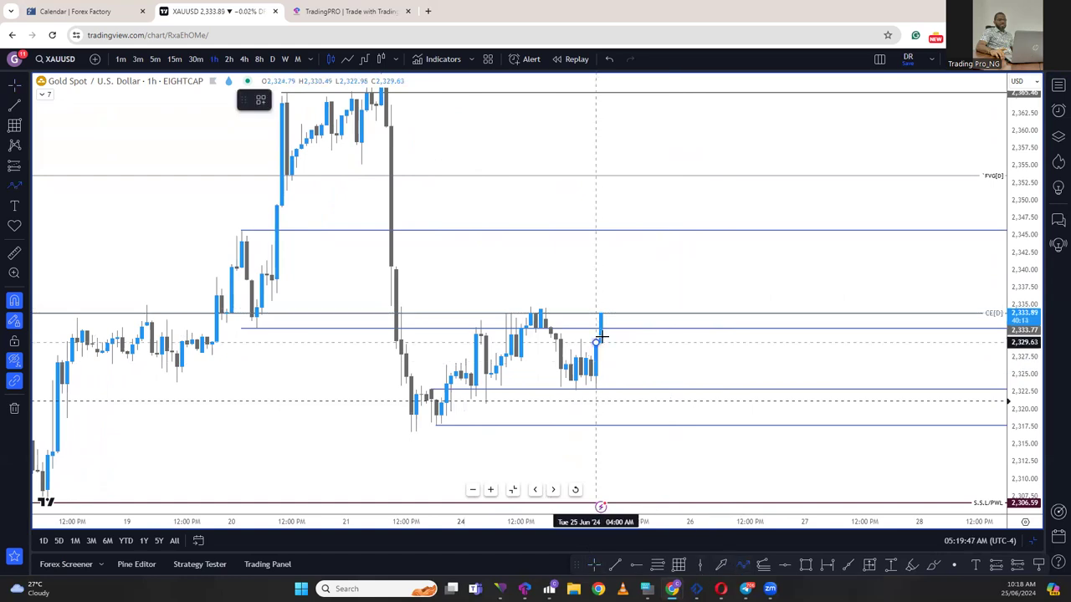
pyautogui.click(615, 275)
pyautogui.click(632, 356)
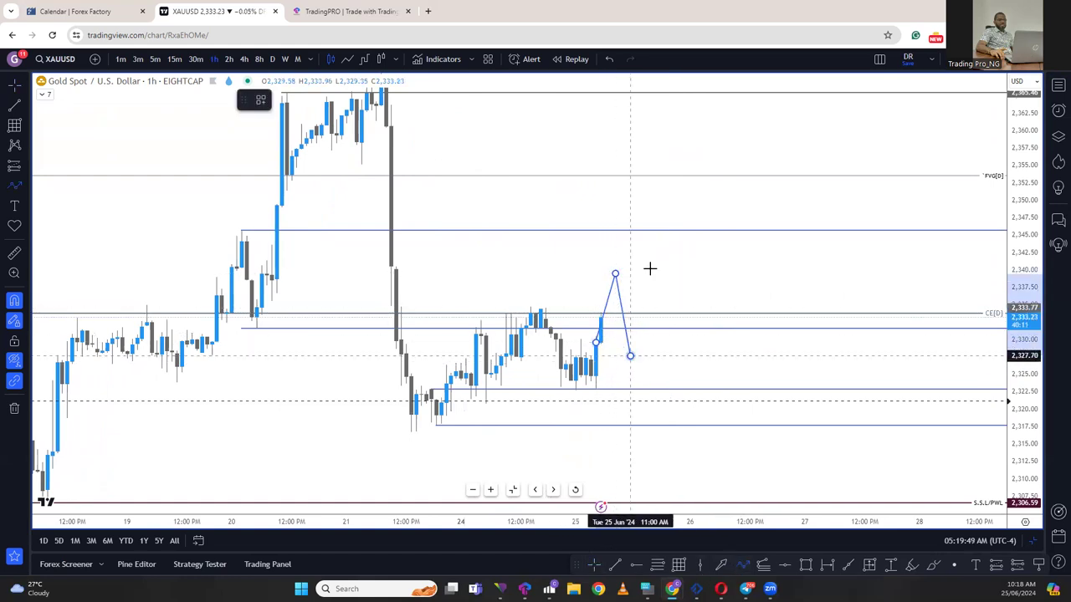
pyautogui.doubleClick(660, 227)
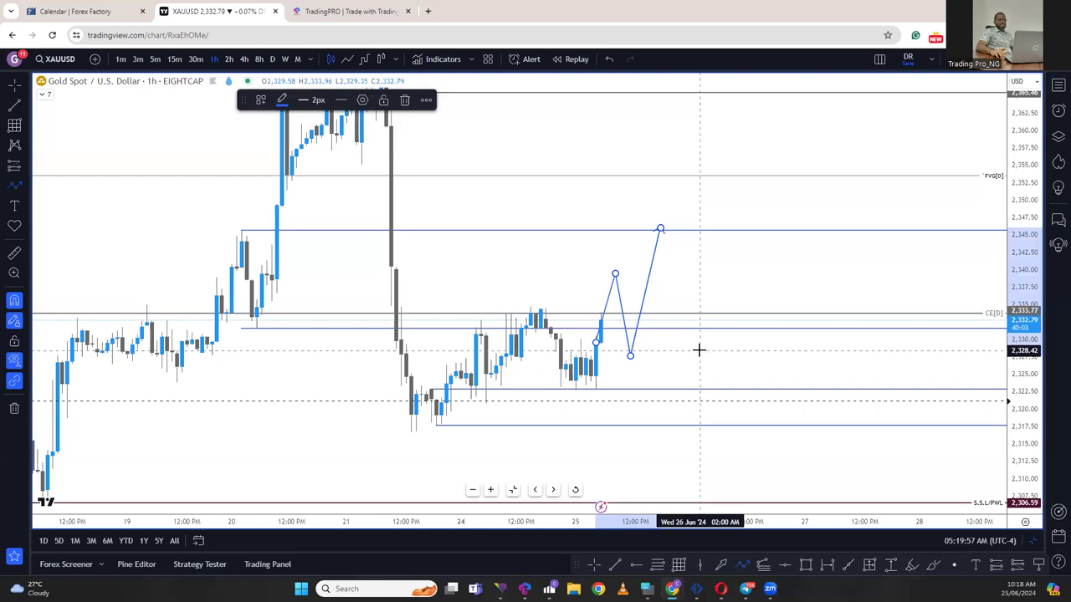
pyautogui.click(532, 229)
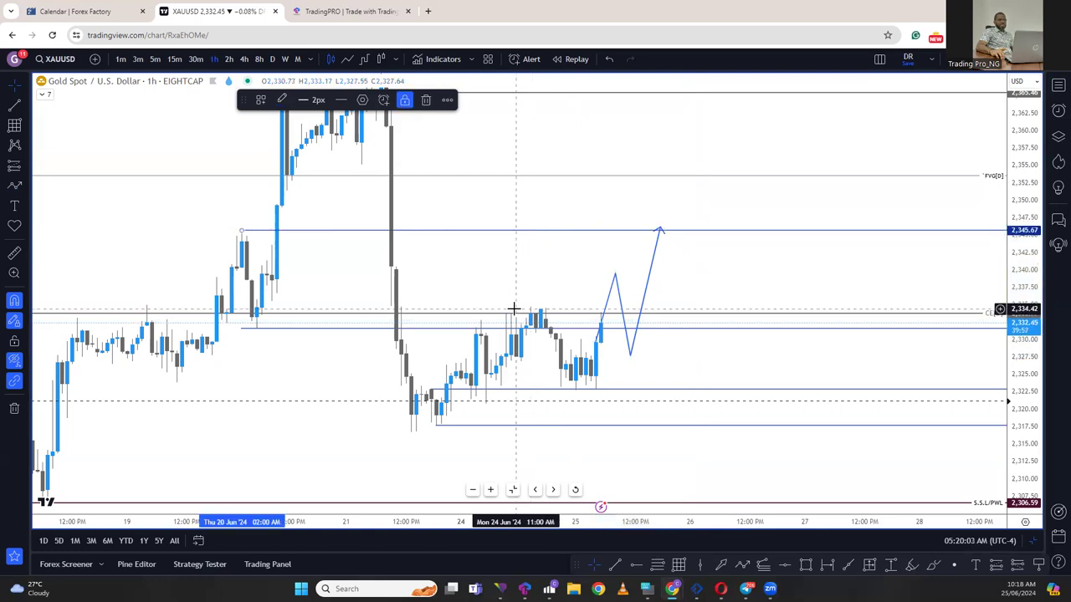
# Step: Load GBPJPY from the watchlist and examine the 1-hour candles between the VIB and CE[M] levels
pyautogui.click(1057, 87)
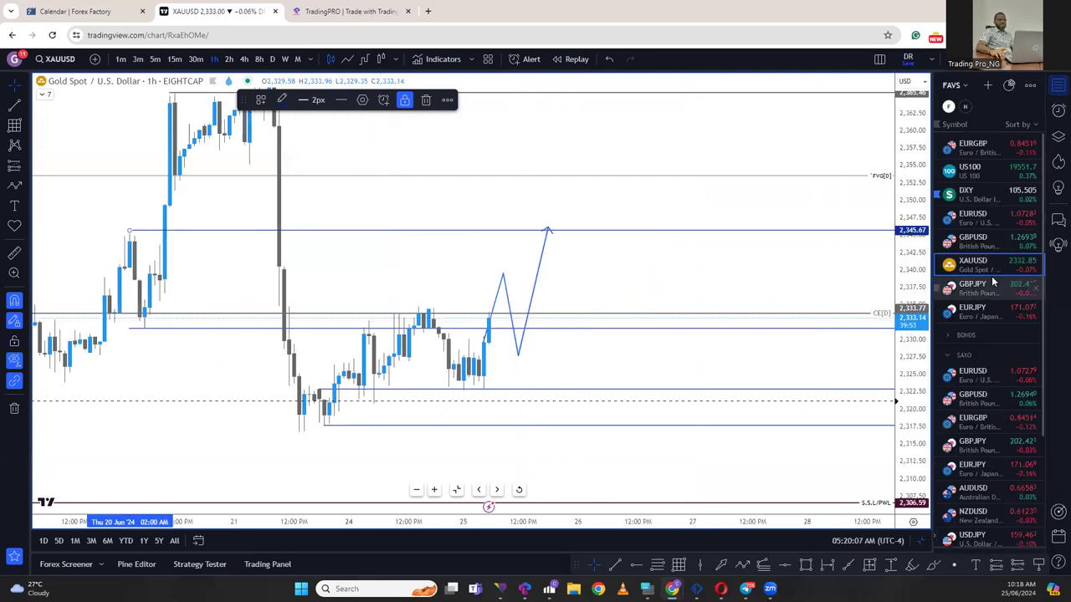
pyautogui.click(993, 284)
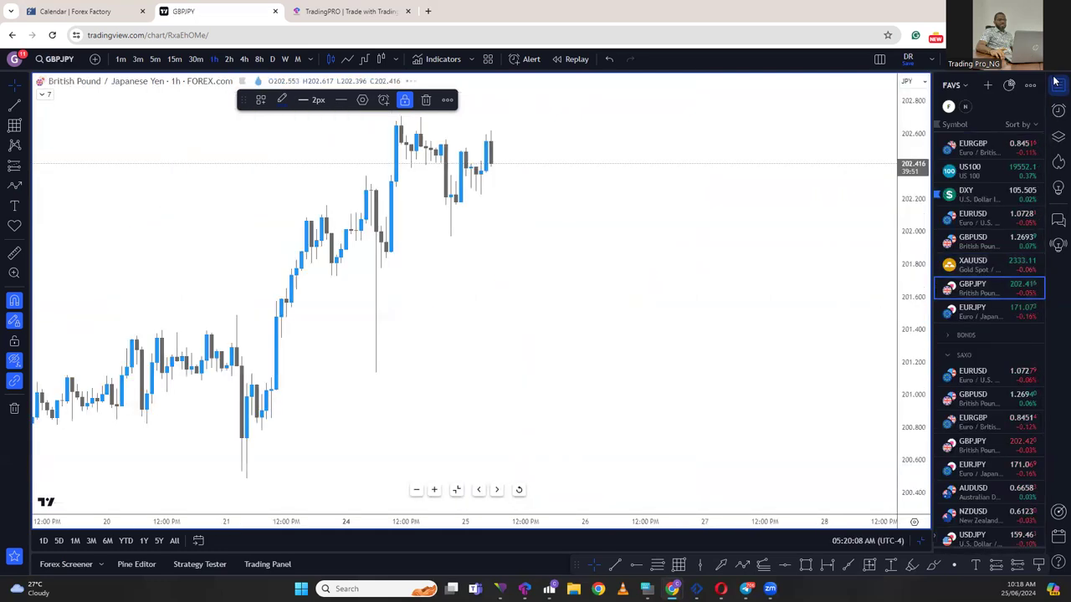
pyautogui.moveTo(666, 244); pyautogui.dragTo(667, 268)
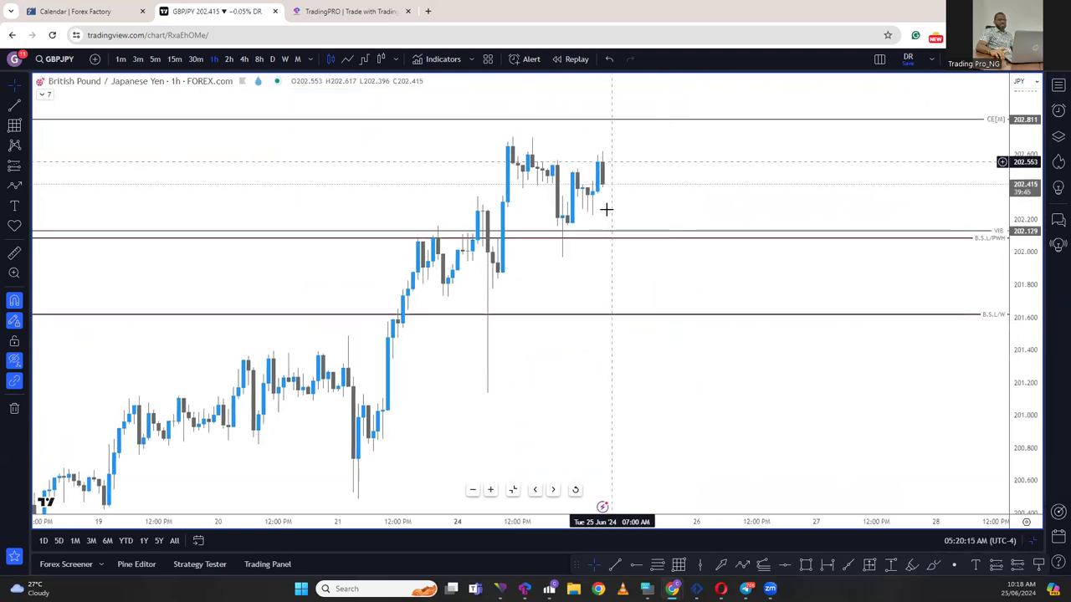
pyautogui.scroll(-1, 628, 206)
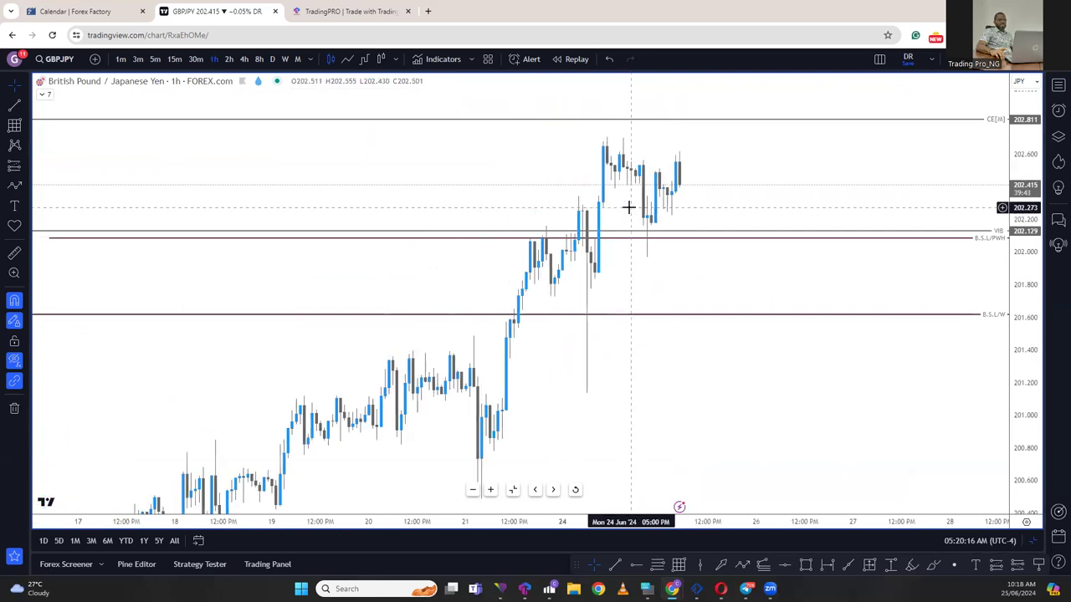
pyautogui.click(713, 125)
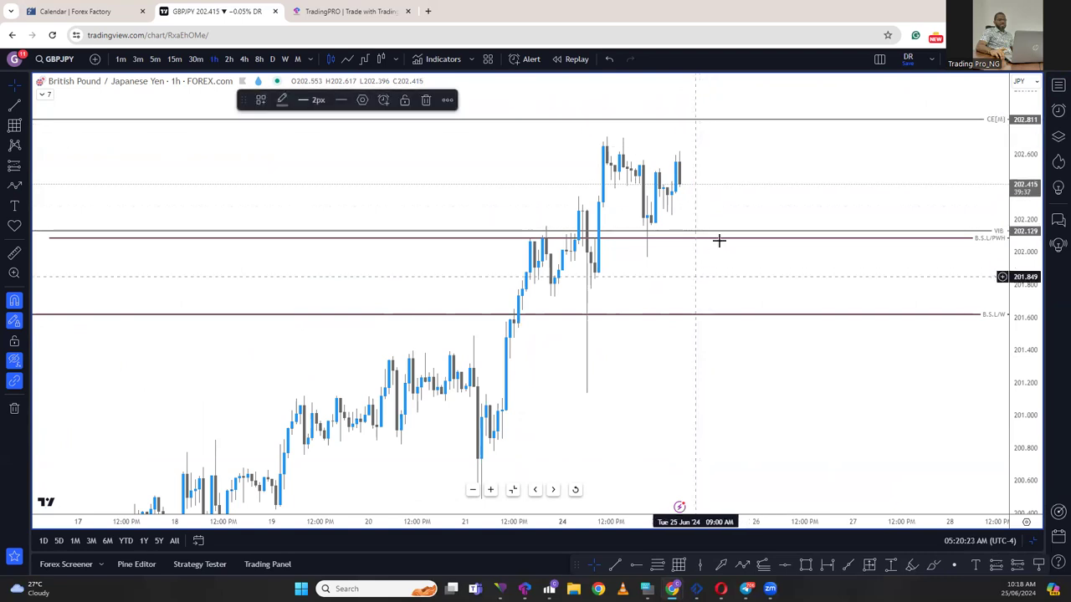
# Step: Load EURJPY from the watchlist and examine the 1-hour candles between the two marked B.S.L levels
pyautogui.click(1057, 86)
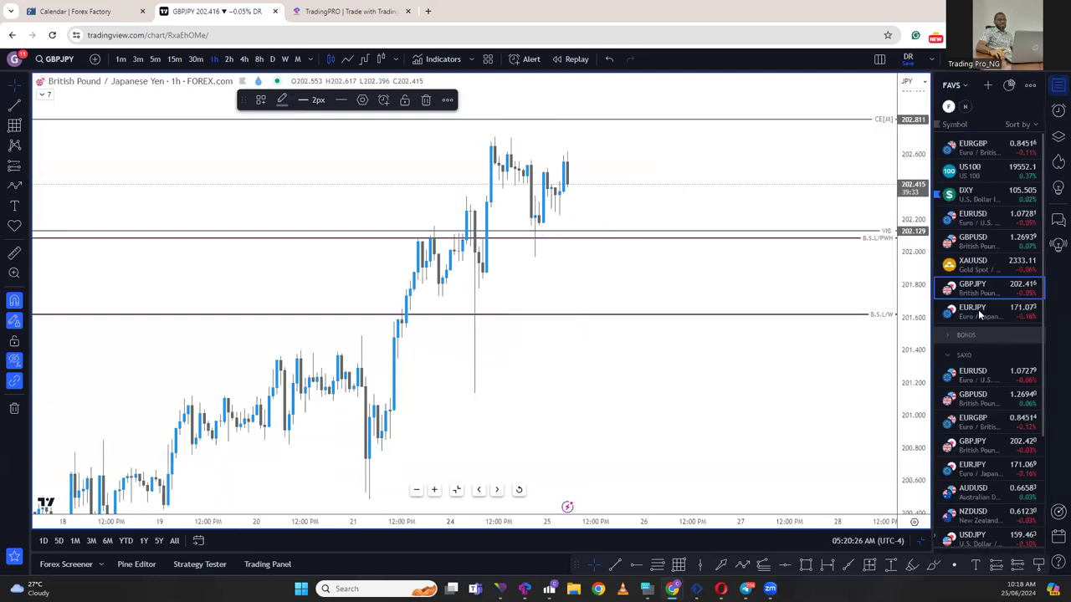
pyautogui.click(979, 311)
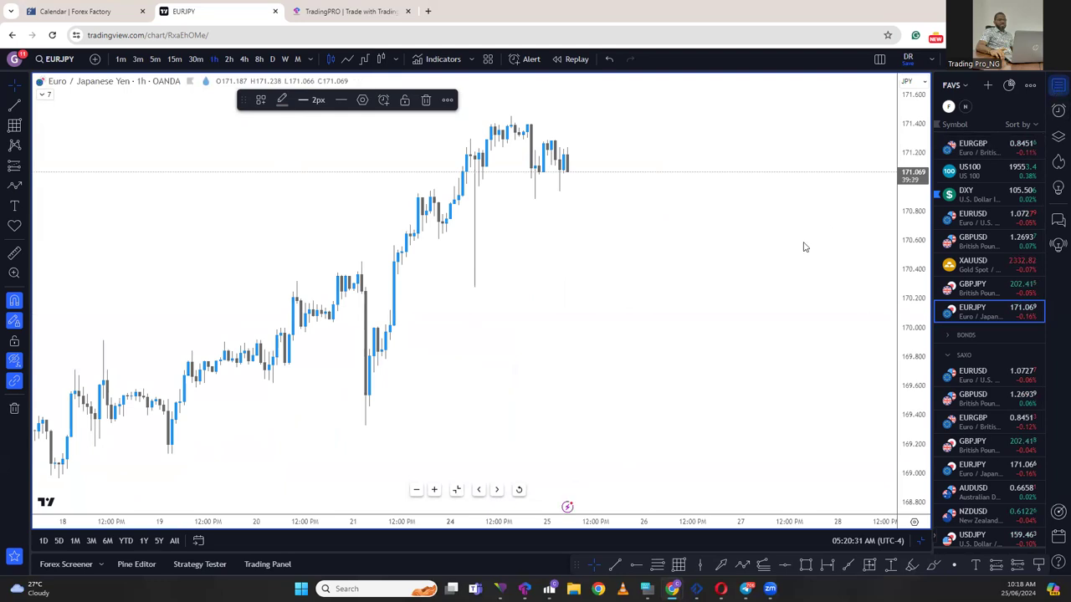
pyautogui.moveTo(732, 224); pyautogui.dragTo(726, 284)
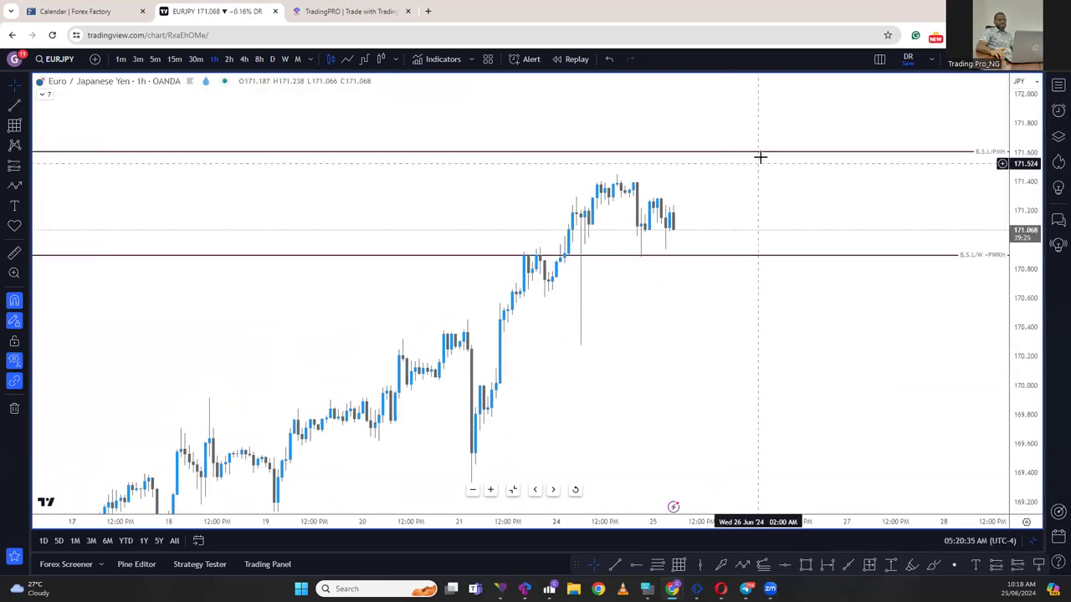